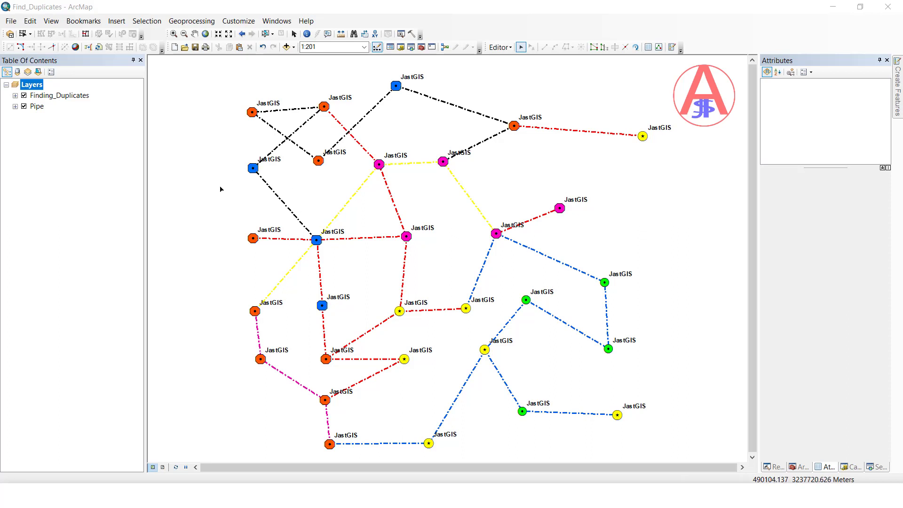
# Examine the attributes of several pipe segments on the map and the selected records in the Pipe attribute table.
pyautogui.click(584, 134)
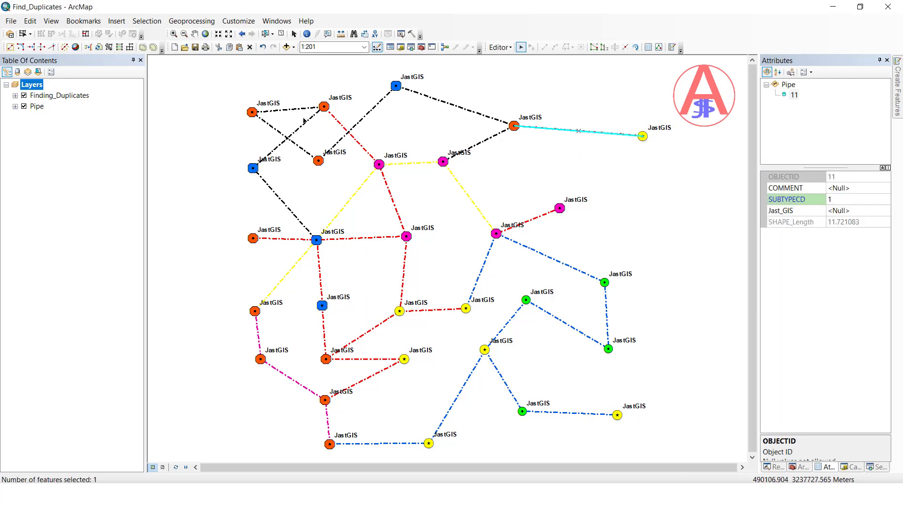
pyautogui.click(454, 101)
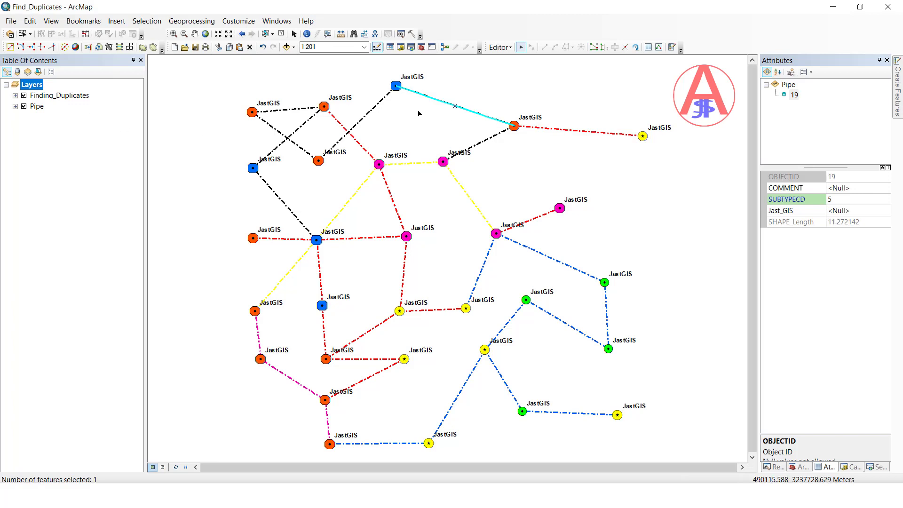
pyautogui.click(536, 158)
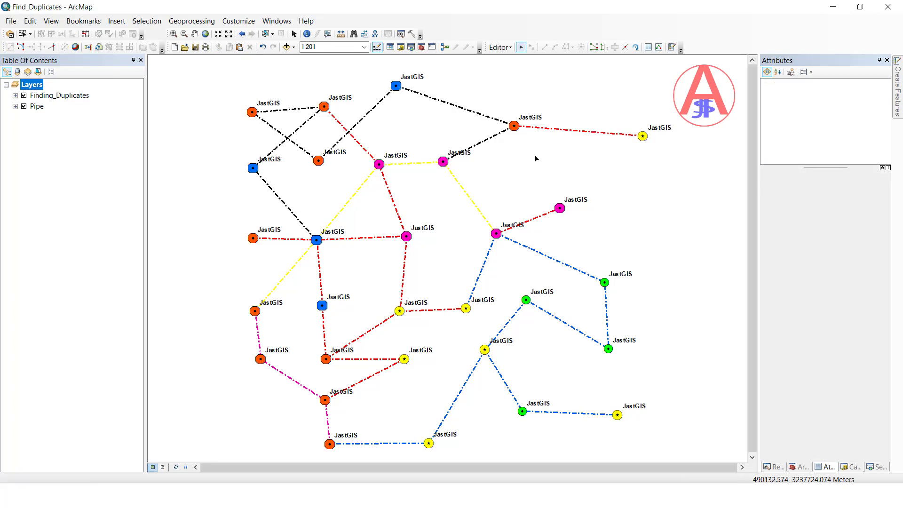
pyautogui.click(560, 130)
pyautogui.keyDown('shift'); pyautogui.click(485, 140); pyautogui.keyUp('shift')
pyautogui.keyDown('shift'); pyautogui.click(470, 197); pyautogui.keyUp('shift')
pyautogui.click(488, 154)
pyautogui.keyDown('ctrl'); pyautogui.doubleClick(38, 107); pyautogui.keyUp('ctrl')
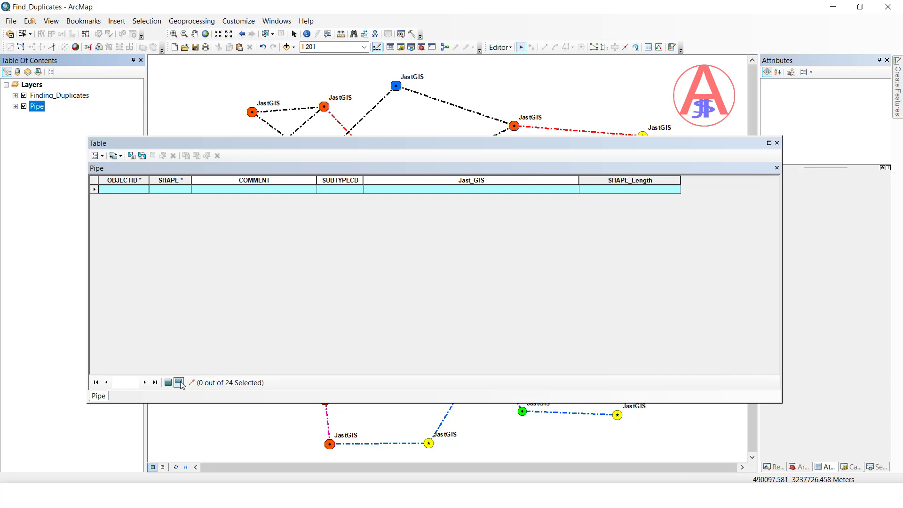
pyautogui.click(777, 142)
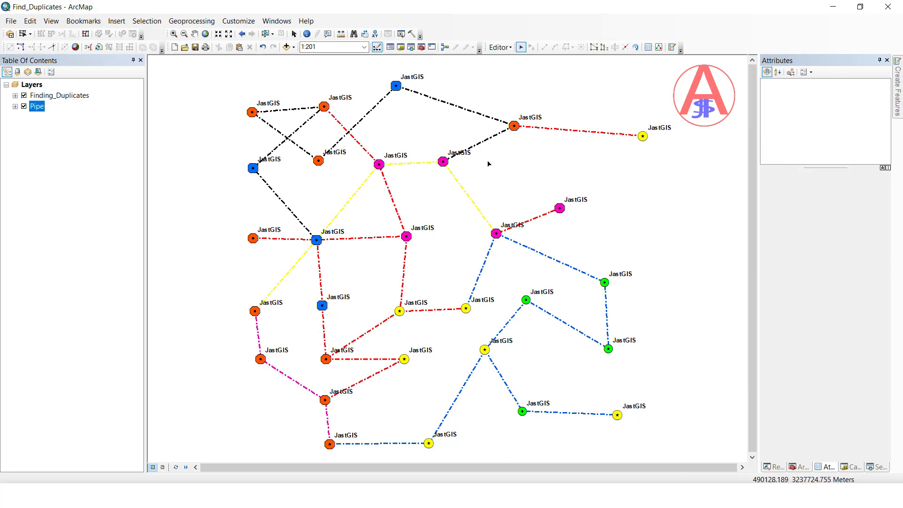
# Try to duplicate four selected pipe features by copying and pasting them on the map.
pyautogui.click(498, 133)
pyautogui.keyDown('shift'); pyautogui.click(585, 131); pyautogui.keyUp('shift')
pyautogui.moveTo(471, 267); pyautogui.dragTo(492, 282)
pyautogui.rightClick(645, 177)
pyautogui.click(646, 178)
pyautogui.rightClick(647, 178)
pyautogui.click(667, 210)
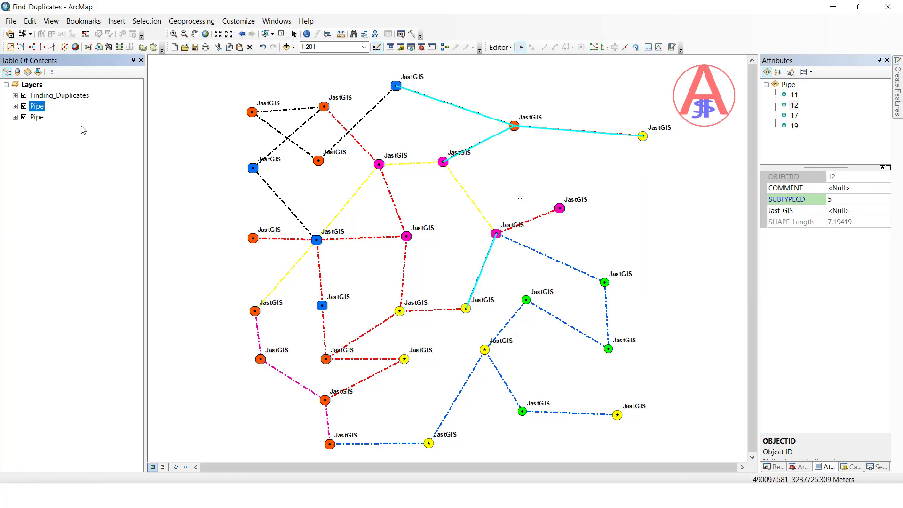
# Remove the extra copy of the Pipe layer from the map.
pyautogui.rightClick(44, 111)
pyautogui.click(69, 118)
pyautogui.rightClick(45, 112)
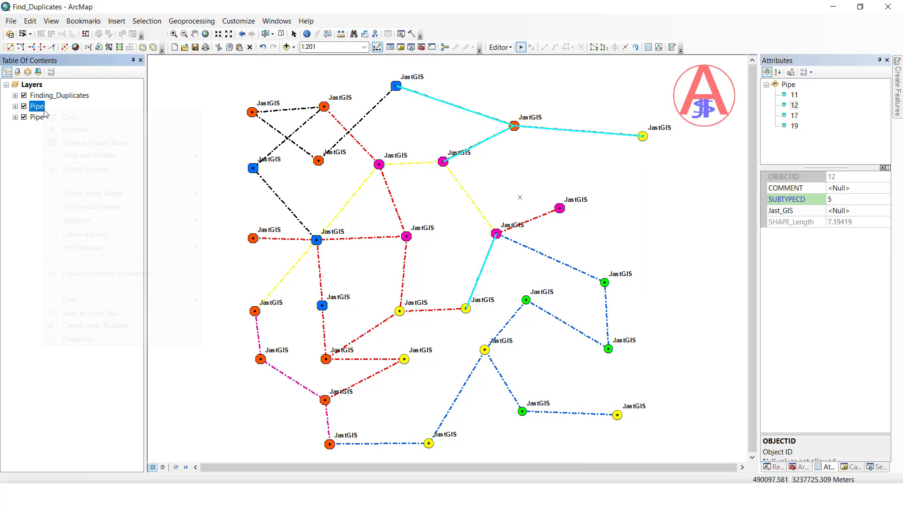
pyautogui.click(72, 130)
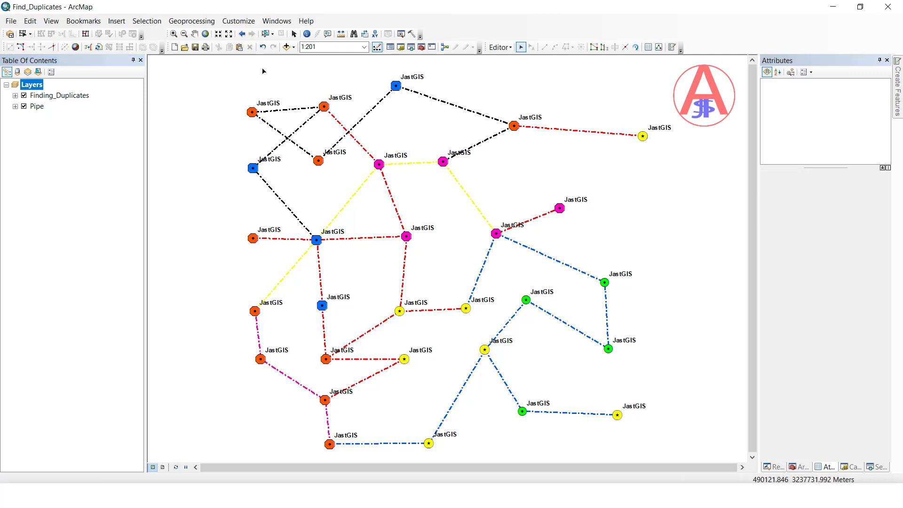
# List the layers by source and start an edit session.
pyautogui.click(16, 72)
pyautogui.click(499, 47)
pyautogui.click(517, 66)
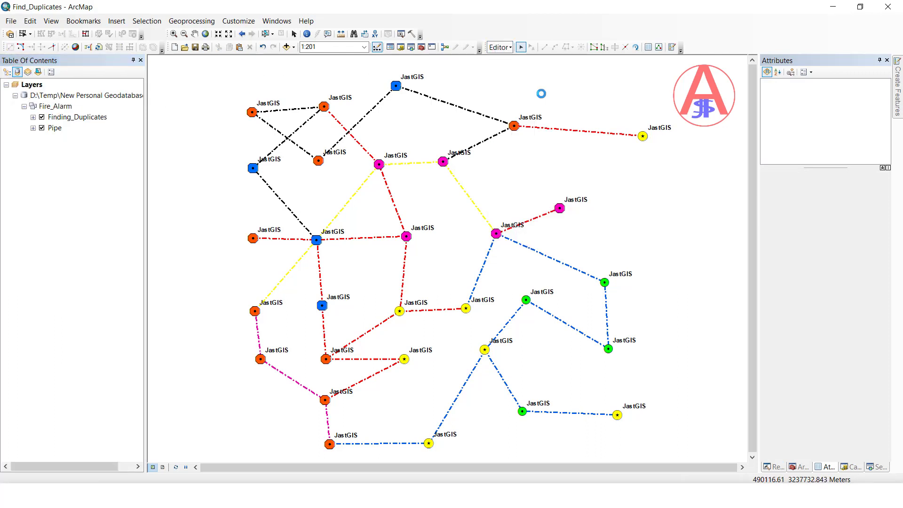
# Select pipe features 11, 21 and 24, copy them and paste the copies into the Pipe layer.
pyautogui.keyDown('shift'); pyautogui.click(540, 306); pyautogui.keyUp('shift')
pyautogui.rightClick(643, 189)
pyautogui.press('Escape')
pyautogui.rightClick(627, 179)
pyautogui.click(647, 198)
pyautogui.click(470, 244)
pyautogui.click(435, 250)
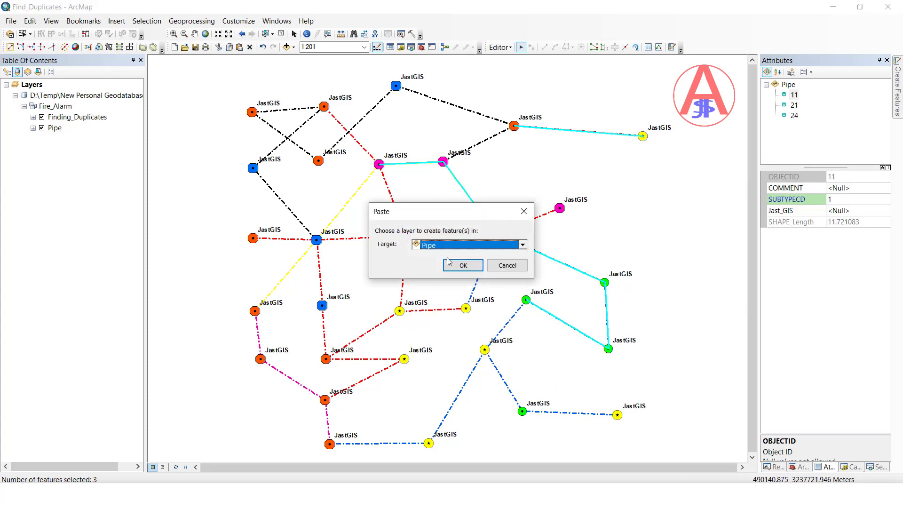
pyautogui.click(463, 264)
pyautogui.click(618, 188)
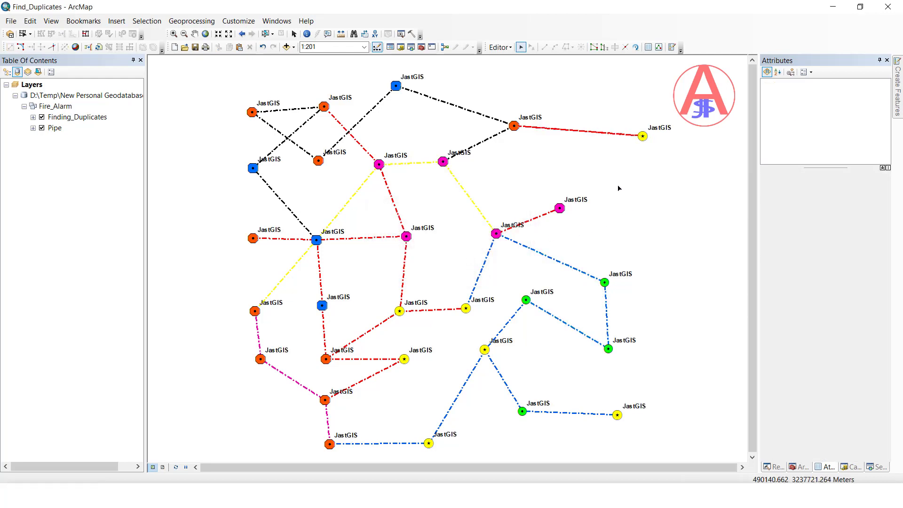
# With the Pipe layer temporarily hidden, copy six central box features and paste them into the Finding_Duplicates layer.
pyautogui.click(42, 128)
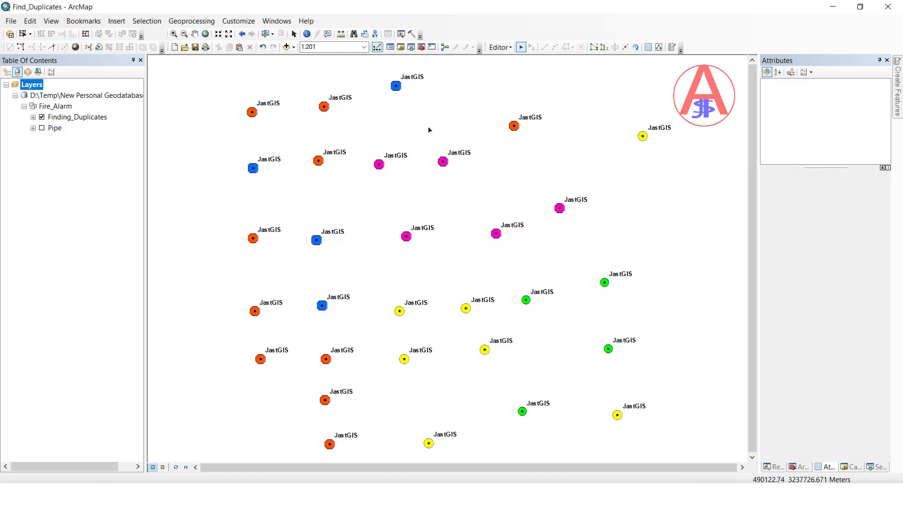
pyautogui.moveTo(355, 133); pyautogui.dragTo(479, 412)
pyautogui.rightClick(531, 278)
pyautogui.press('Escape')
pyautogui.rightClick(542, 262)
pyautogui.click(563, 286)
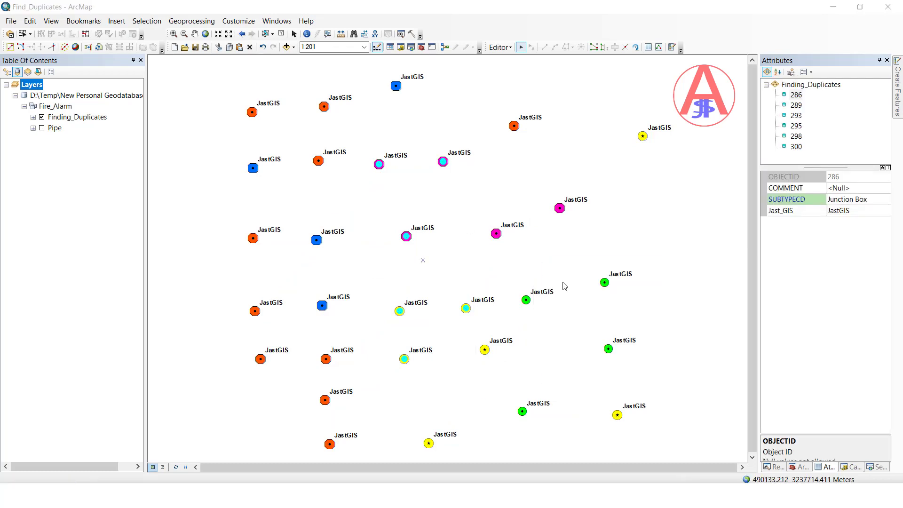
pyautogui.click(523, 244)
pyautogui.click(463, 252)
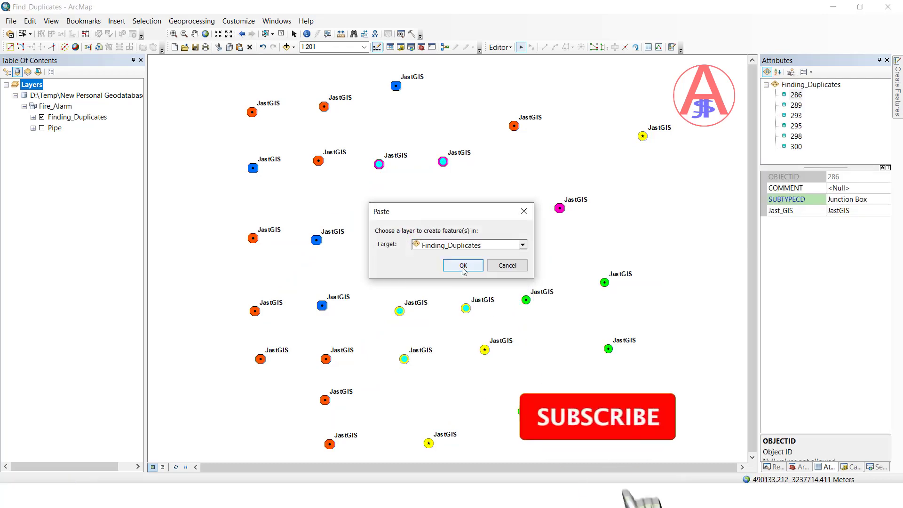
pyautogui.click(463, 265)
pyautogui.click(41, 128)
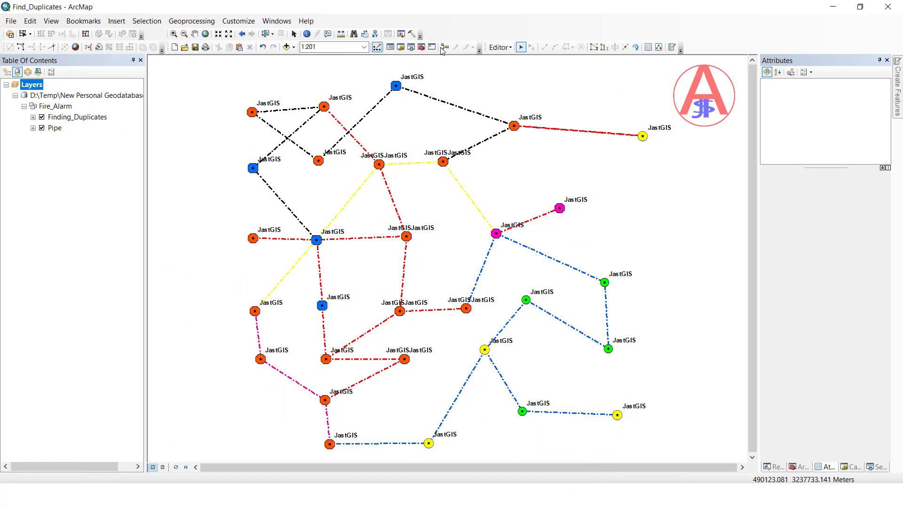
# Remove the personal geodatabase and its Fire_Alarm layers from the map.
pyautogui.click(499, 48)
pyautogui.press('Escape')
pyautogui.rightClick(90, 101)
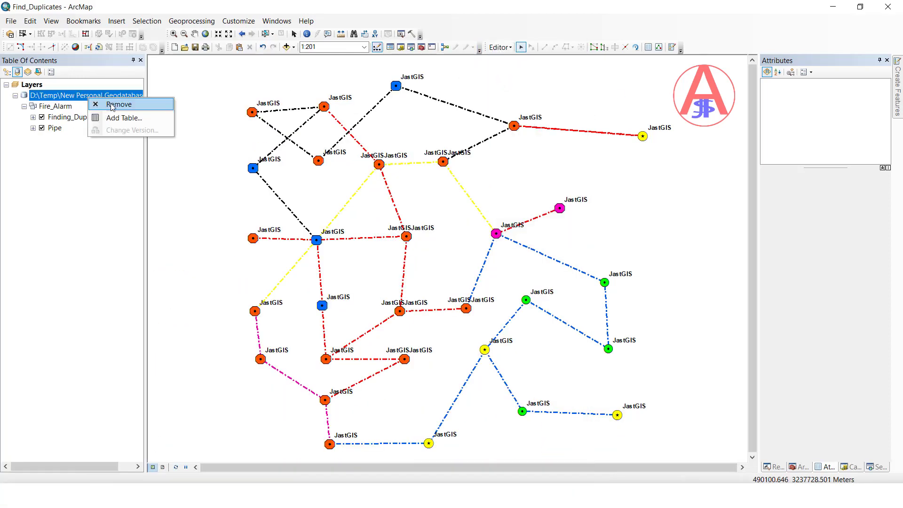
pyautogui.click(109, 104)
# Bring up the Find Duplicate Features.py script, switch to ArcCatalog and copy the path of New Personal Geodatabase.mdb in D:\Temp.
pyautogui.hotkey('alt', 'Tab')
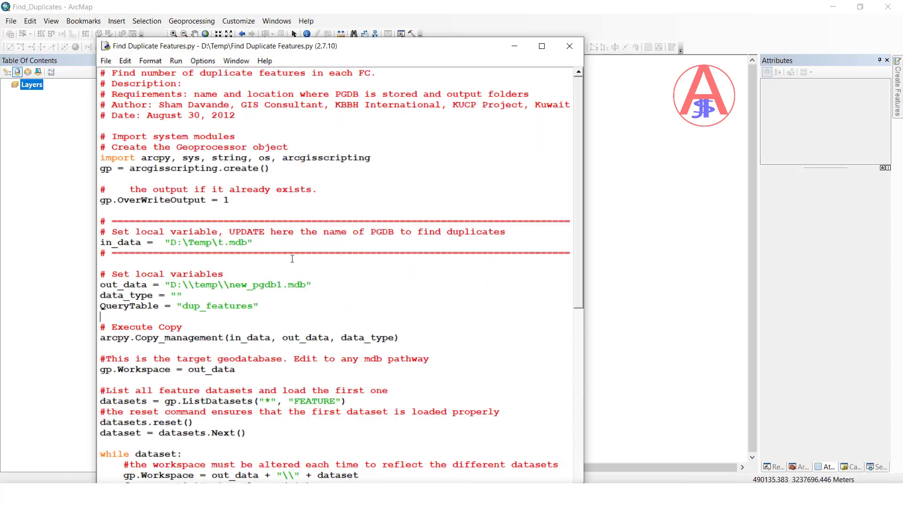
pyautogui.moveTo(165, 242); pyautogui.dragTo(252, 242)
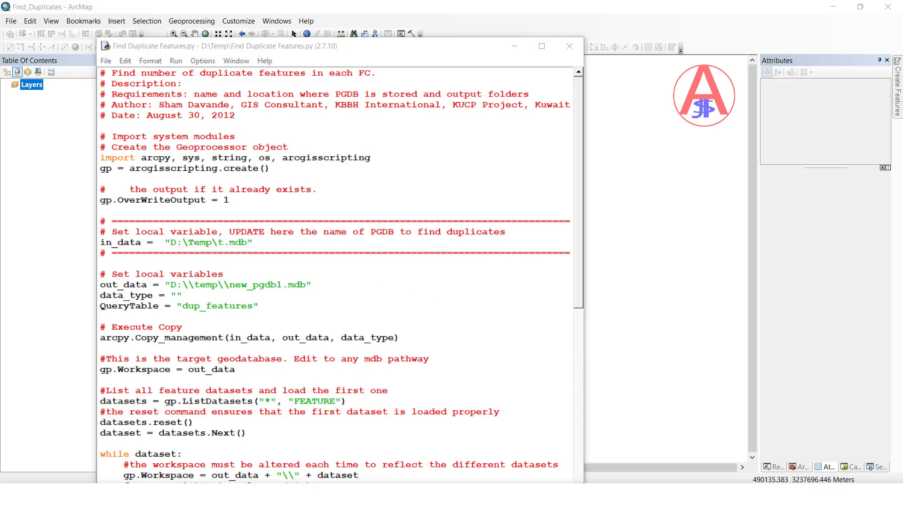
pyautogui.hotkey('alt', 'Tab')
pyautogui.doubleClick(114, 96)
pyautogui.click(147, 45)
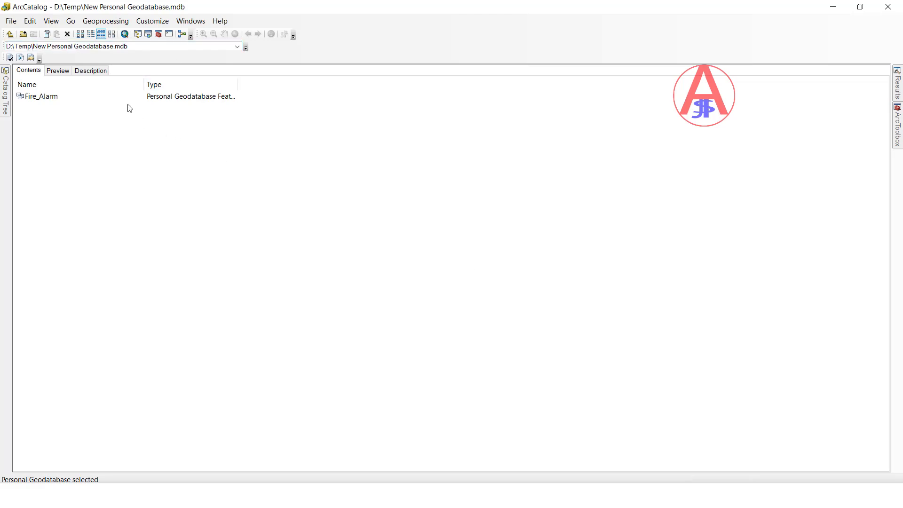
pyautogui.click(10, 34)
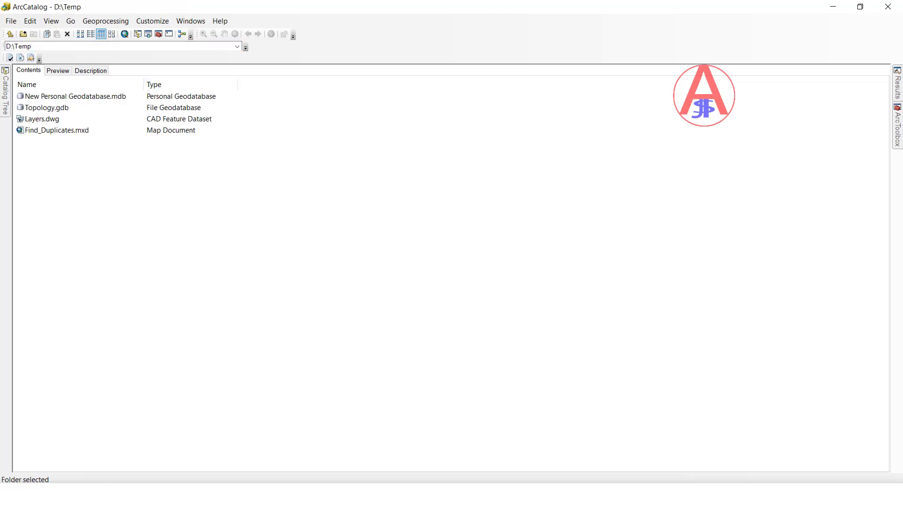
# Switch back to the Python script and set in_data to "D:\Temp\New Personal Geodatabase.mdb".
pyautogui.hotkey('alt', 'Tab')
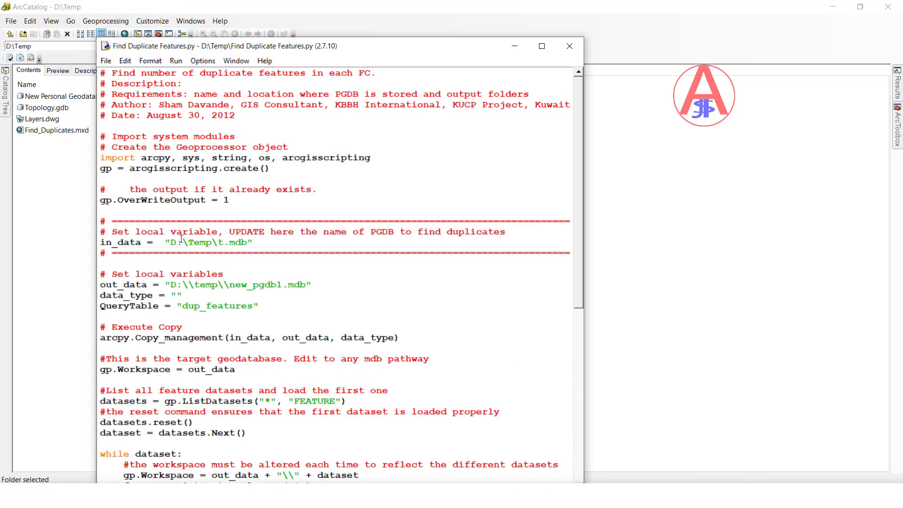
pyautogui.moveTo(171, 242); pyautogui.dragTo(247, 242)
pyautogui.hotkey('ctrl', 'v')
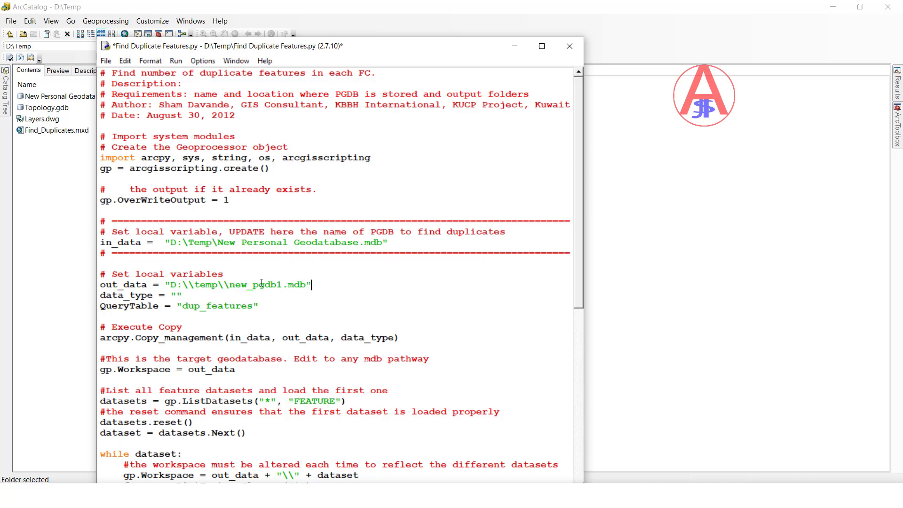
# Set the database name in the script's out_data path to Output, giving "D:\\temp\\Output.mdb".
pyautogui.moveTo(230, 284); pyautogui.dragTo(284, 285)
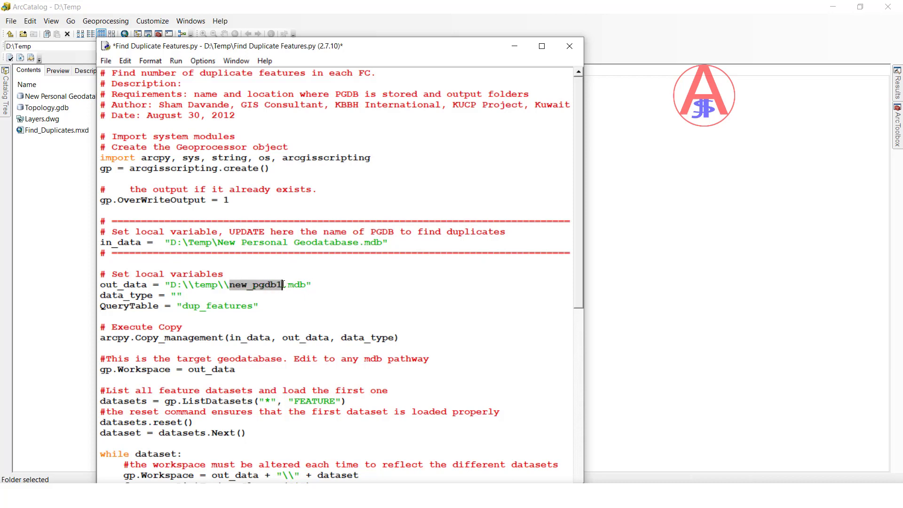
pyautogui.write('Outpu')
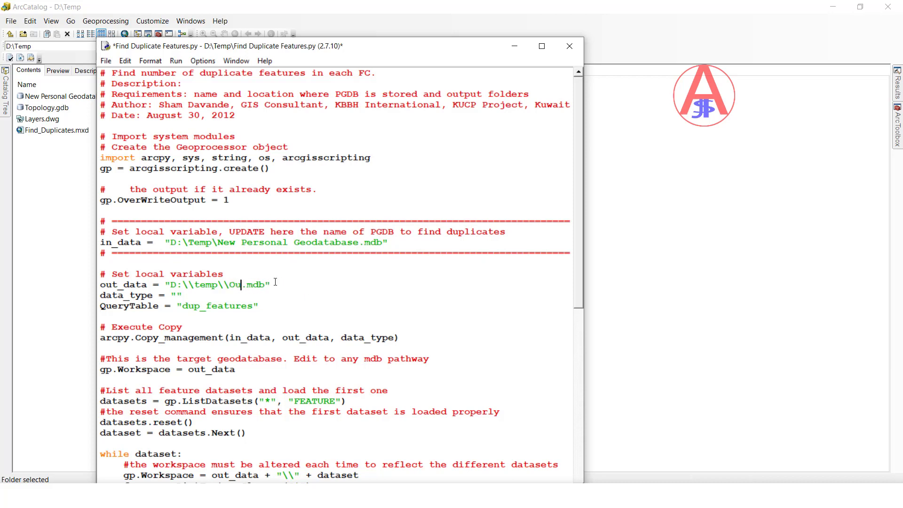
pyautogui.write('t')
pyautogui.click(310, 305)
# Review the rest of the duplicate-finding script, save it and run the module.
pyautogui.scroll(-7, 473, 394)
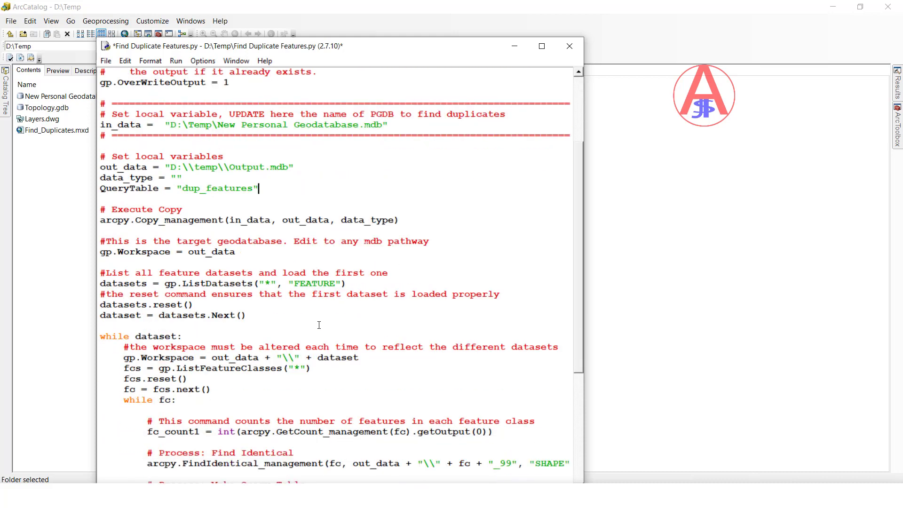
pyautogui.scroll(-3, 403, 437)
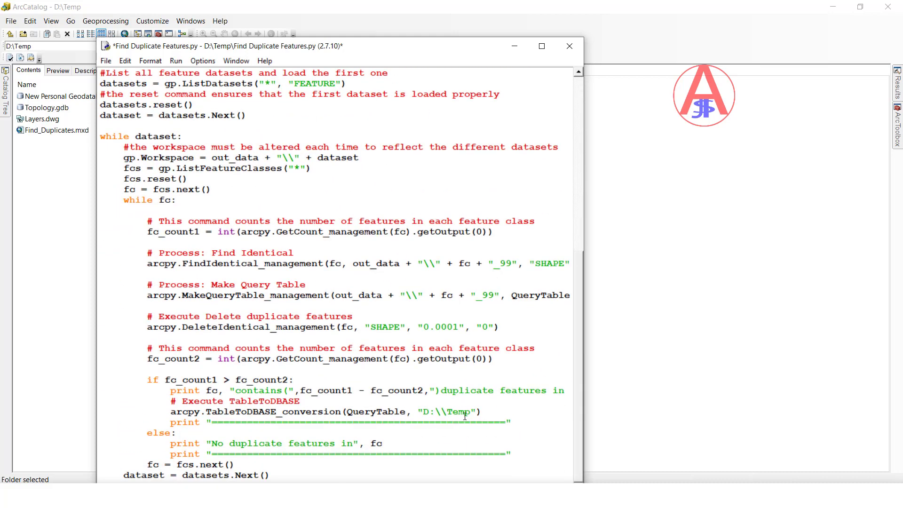
pyautogui.scroll(10, 474, 256)
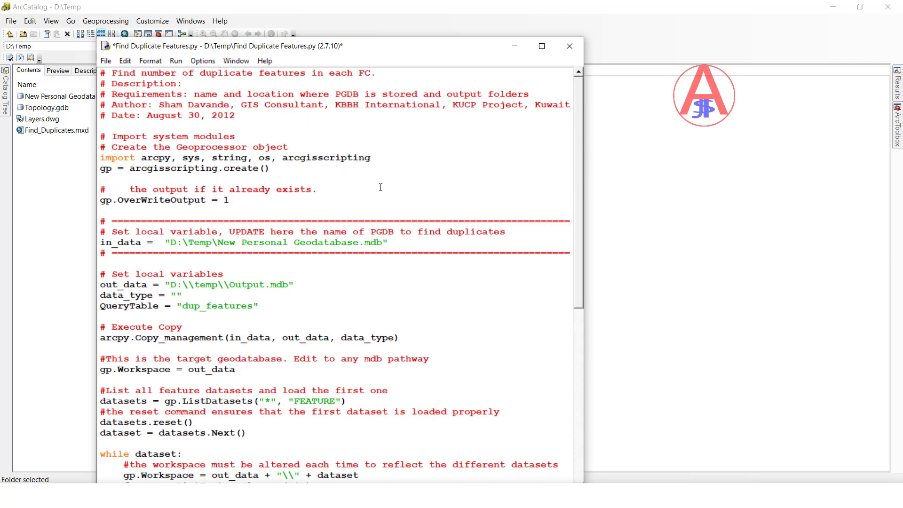
pyautogui.hotkey('ctrl', 's')
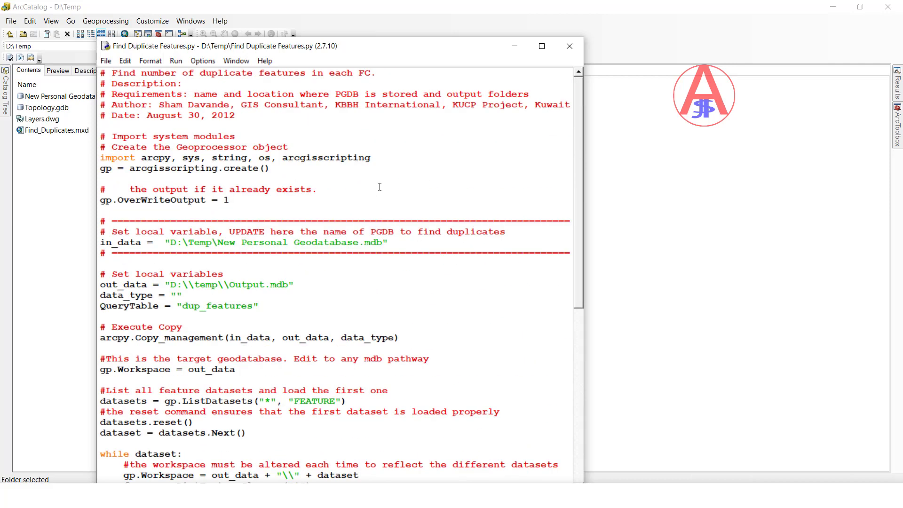
pyautogui.click(176, 61)
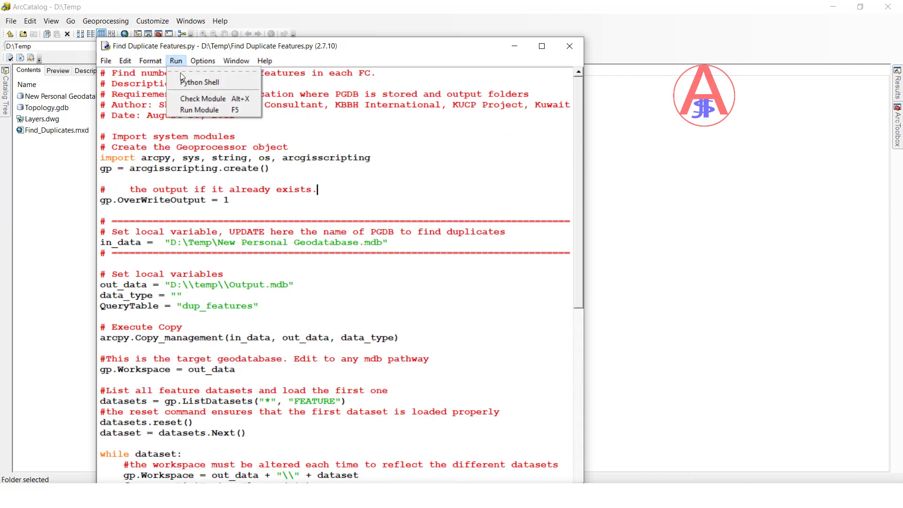
pyautogui.click(189, 109)
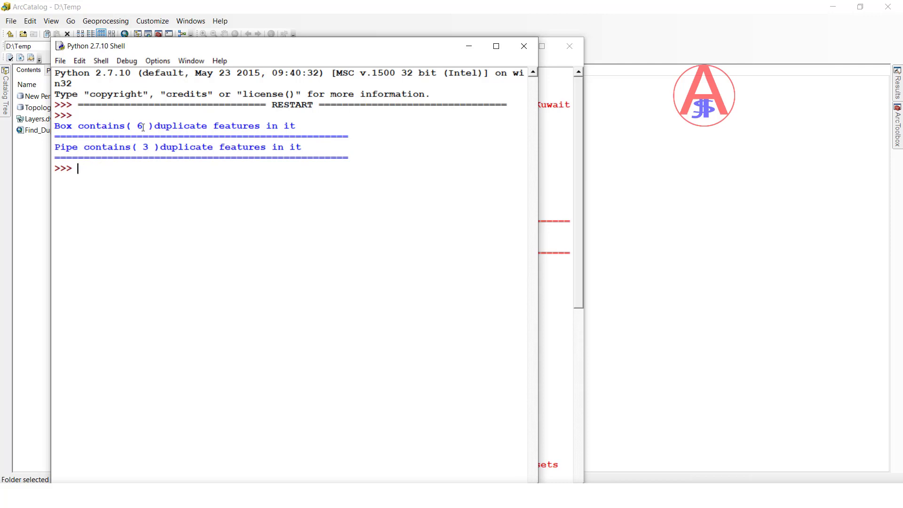
# Check the duplicate counts for Box and Pipe in the Python Shell, and close the shell and script windows.
pyautogui.moveTo(137, 127); pyautogui.dragTo(146, 127)
pyautogui.tripleClick(141, 147)
pyautogui.click(228, 203)
pyautogui.click(523, 49)
pyautogui.click(570, 47)
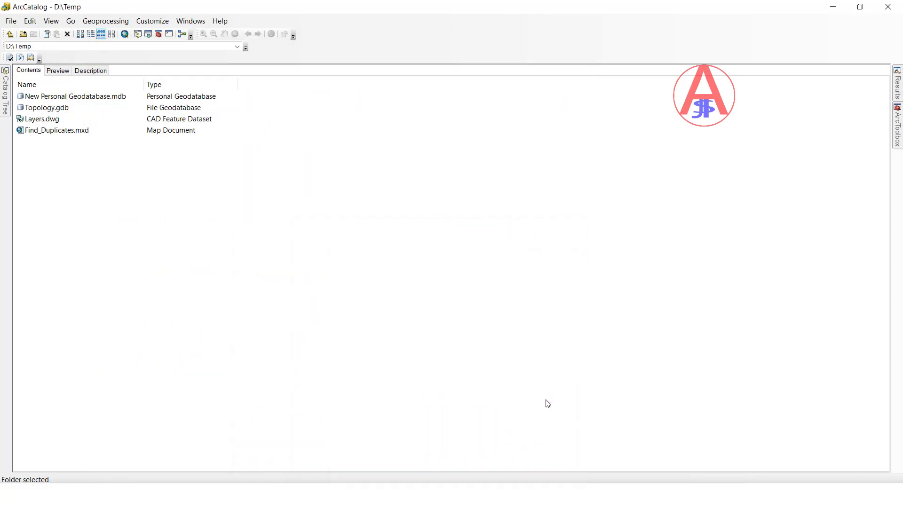
# Switch to ArcMap and browse to Output.mdb in D:\Temp as the source for adding data.
pyautogui.click(549, 499)
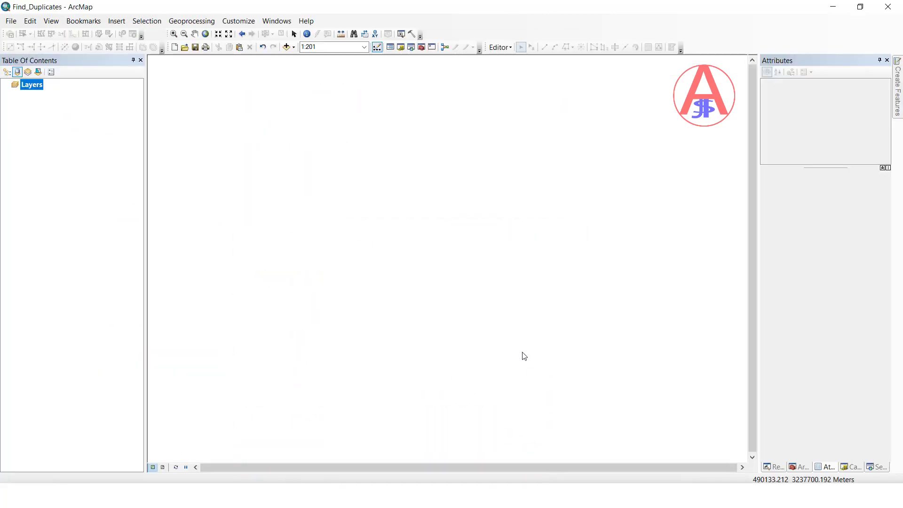
pyautogui.click(286, 47)
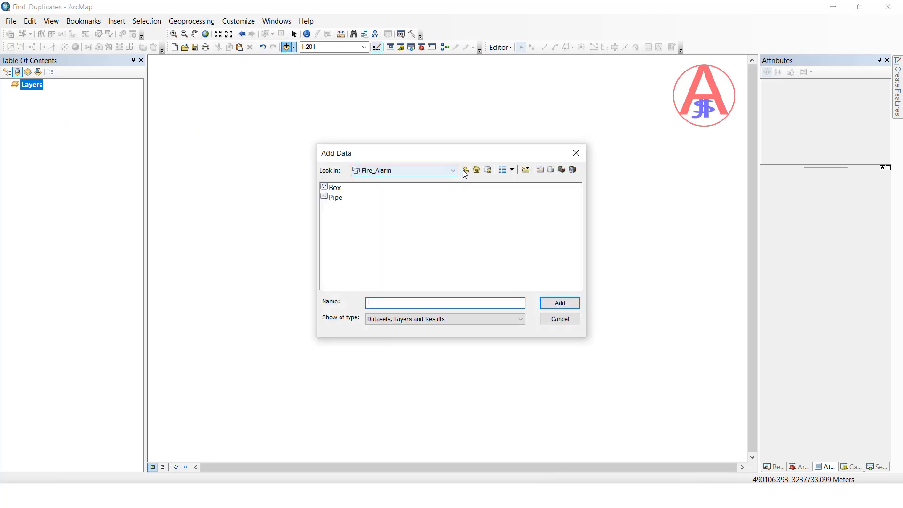
pyautogui.click(465, 170)
pyautogui.click(465, 170)
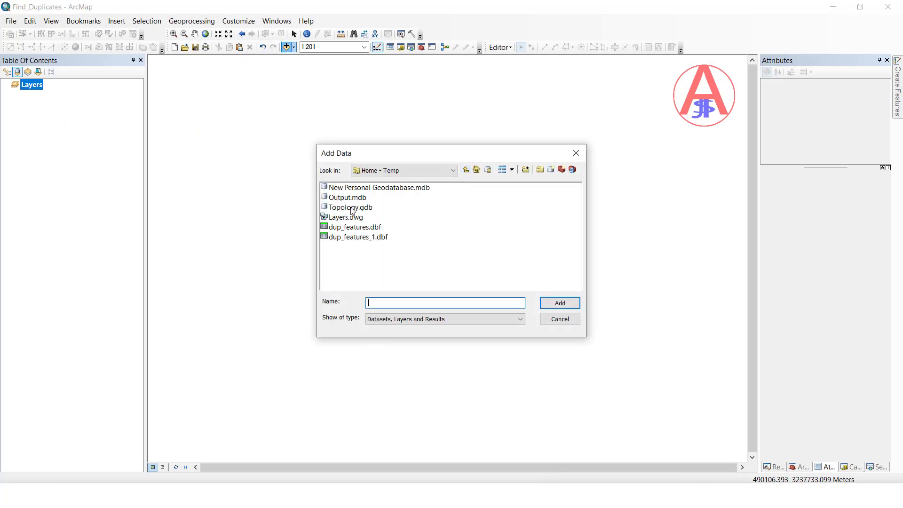
pyautogui.click(352, 201)
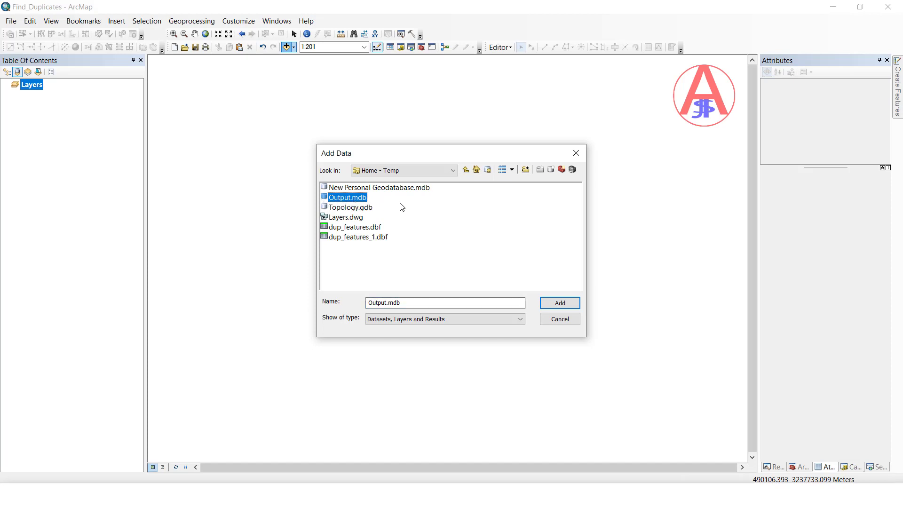
pyautogui.click(352, 203)
pyautogui.doubleClick(350, 202)
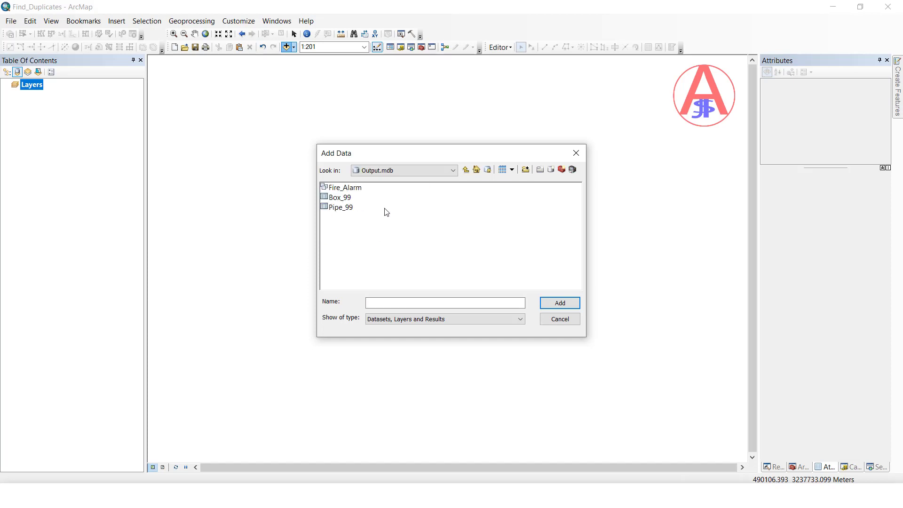
# Add the Fire_Alarm dataset and the Box_99 and Pipe_99 tables to the map, and collapse the FA_Box legend.
pyautogui.click(340, 209)
pyautogui.click(341, 218)
pyautogui.click(341, 210)
pyautogui.click(376, 225)
pyautogui.moveTo(391, 236); pyautogui.dragTo(333, 188)
pyautogui.click(559, 302)
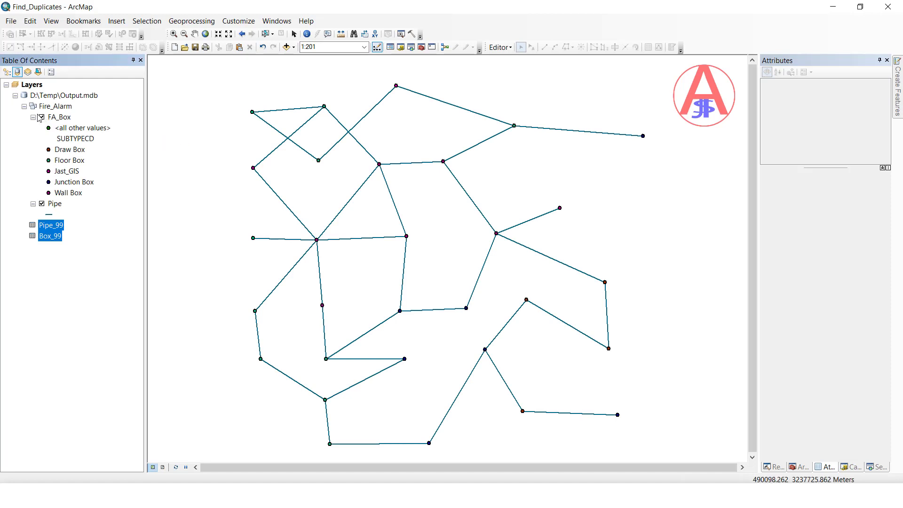
pyautogui.click(33, 117)
pyautogui.click(80, 137)
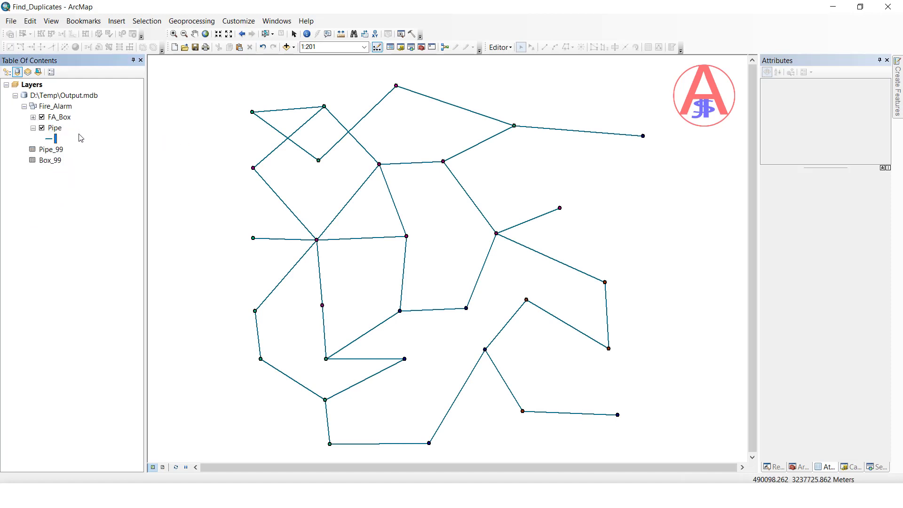
# Review the attribute tables of the Pipe and FA_Box layers from Output.mdb, and close them.
pyautogui.click(55, 128)
pyautogui.hotkey('ctrl', 't')
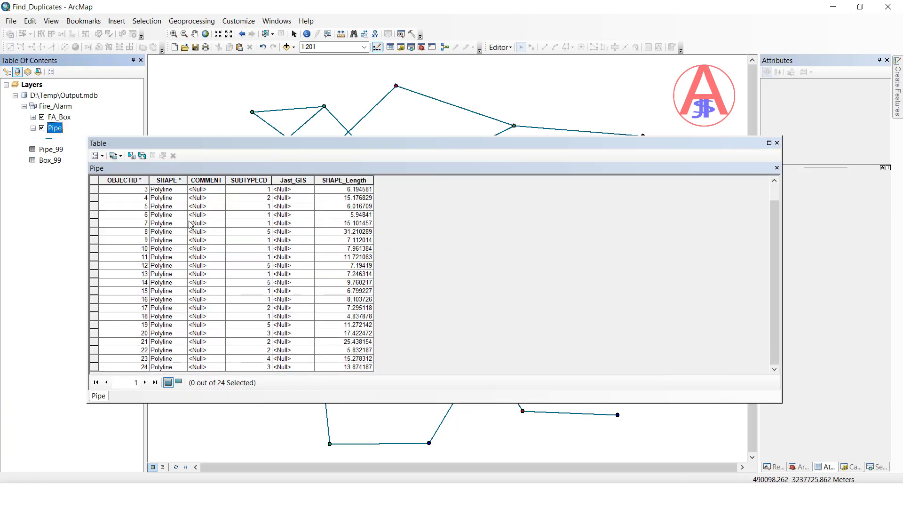
pyautogui.keyDown('ctrl'); pyautogui.click(67, 120); pyautogui.keyUp('ctrl')
pyautogui.keyDown('ctrl'); pyautogui.click(67, 121); pyautogui.keyUp('ctrl')
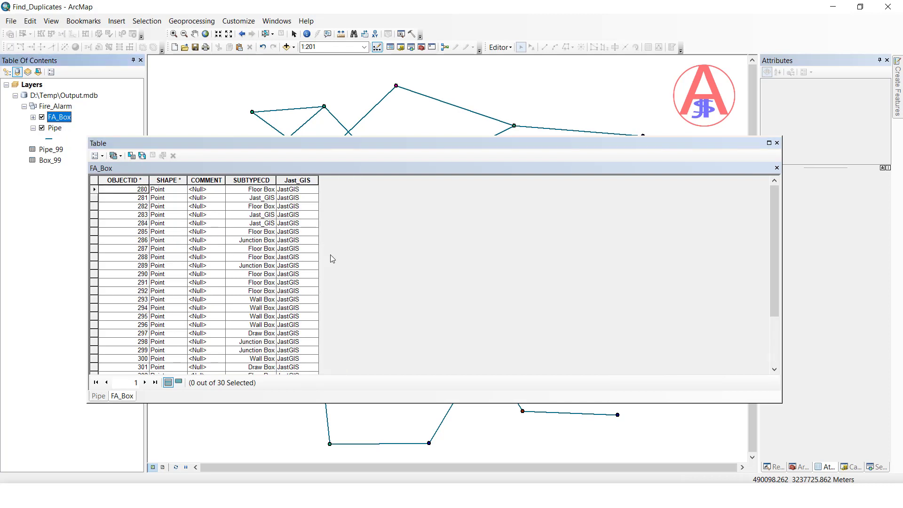
pyautogui.click(777, 142)
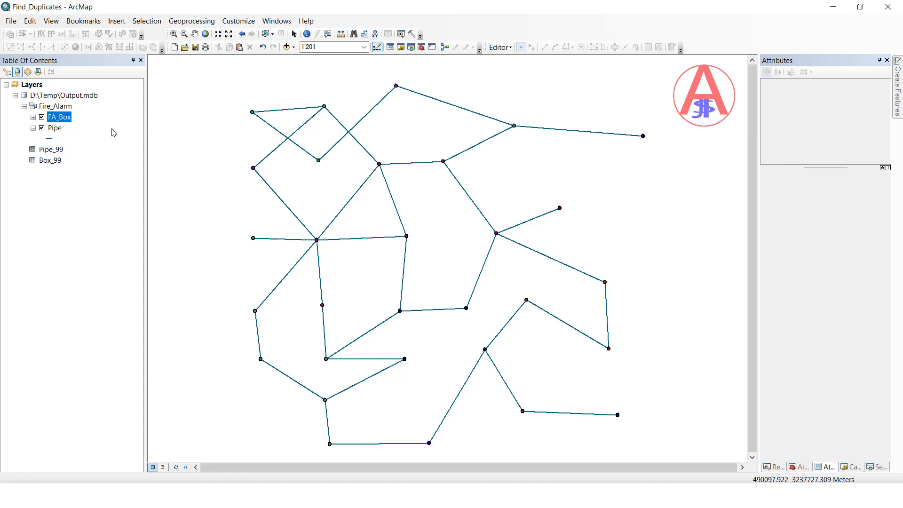
pyautogui.keyDown('ctrl'); pyautogui.doubleClick(65, 120); pyautogui.keyUp('ctrl')
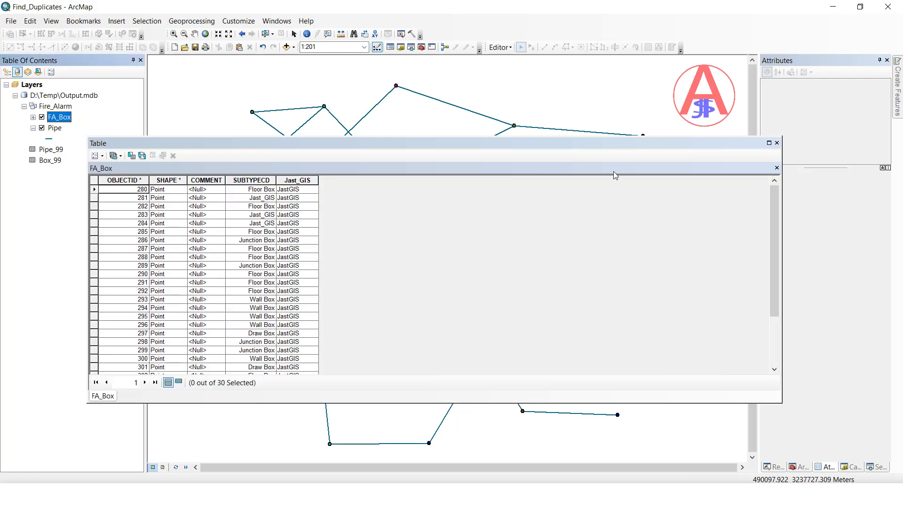
pyautogui.click(777, 143)
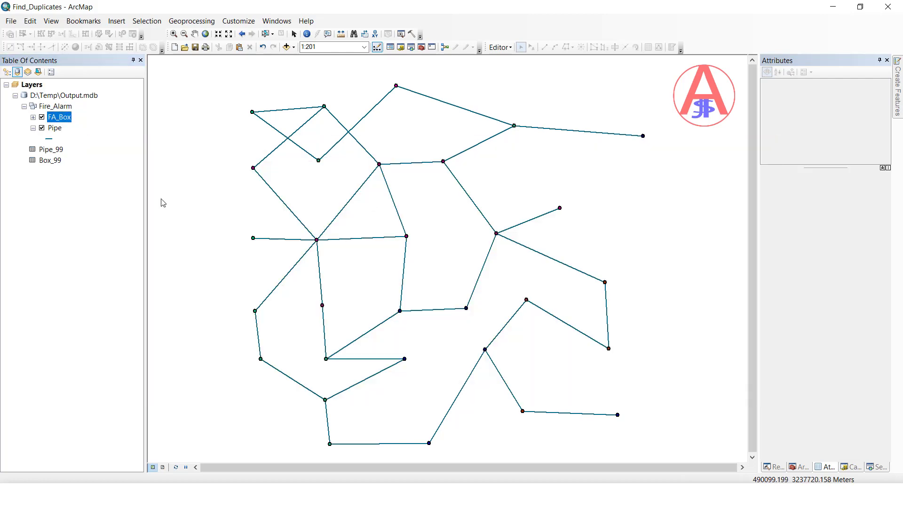
# Sort the Pipe_99 table in ascending order by FEAT_SEQ, select the two rows with FEAT_SEQ 24, and close the table.
pyautogui.click(52, 151)
pyautogui.keyDown('ctrl'); pyautogui.doubleClick(51, 152); pyautogui.keyUp('ctrl')
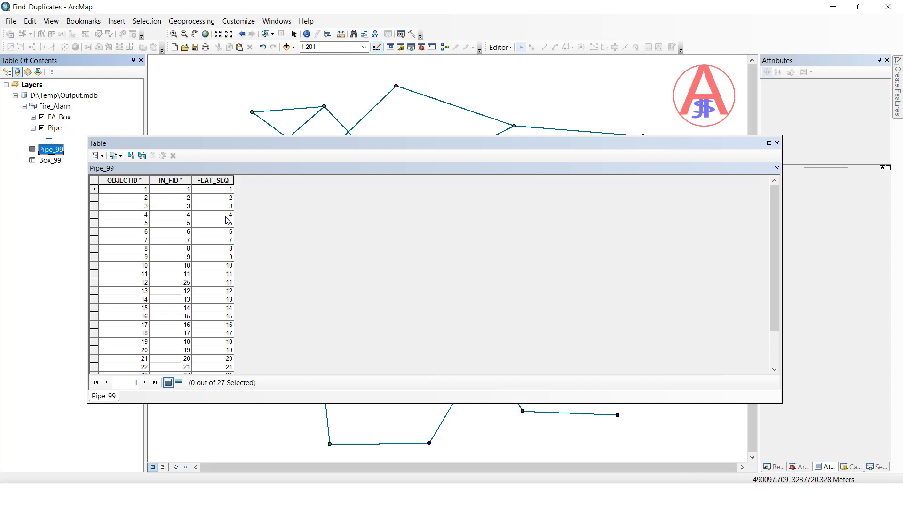
pyautogui.rightClick(224, 180)
pyautogui.click(231, 193)
pyautogui.scroll(-2, 218, 296)
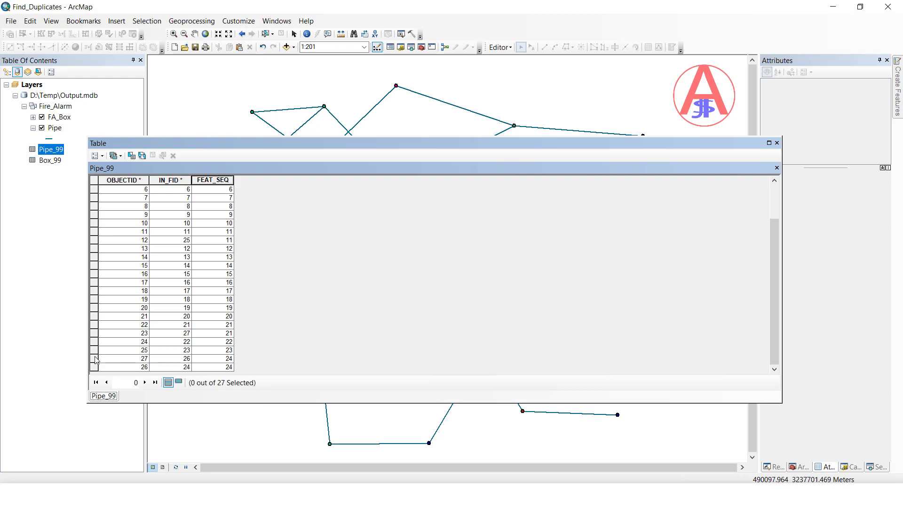
pyautogui.moveTo(94, 359); pyautogui.dragTo(96, 369)
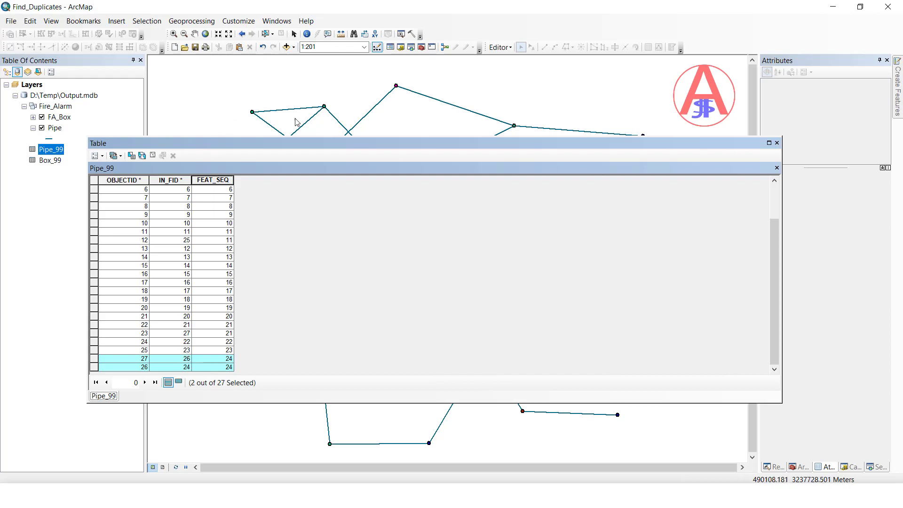
pyautogui.click(776, 142)
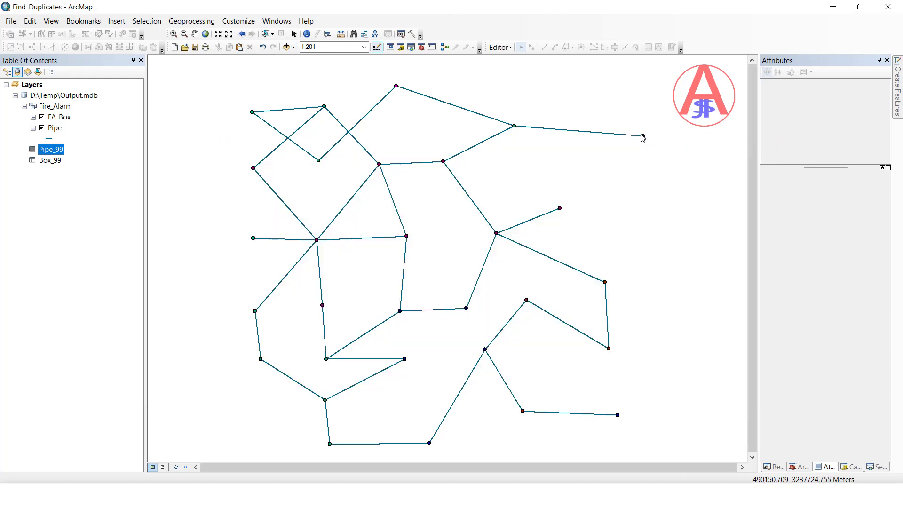
# Add the Fire_Alarm dataset from New Personal Geodatabase.mdb to the map.
pyautogui.click(287, 47)
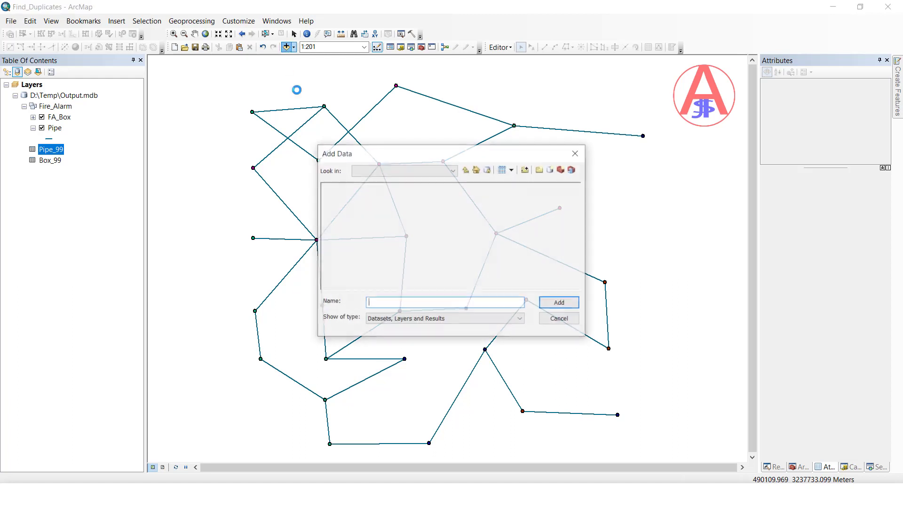
pyautogui.click(465, 170)
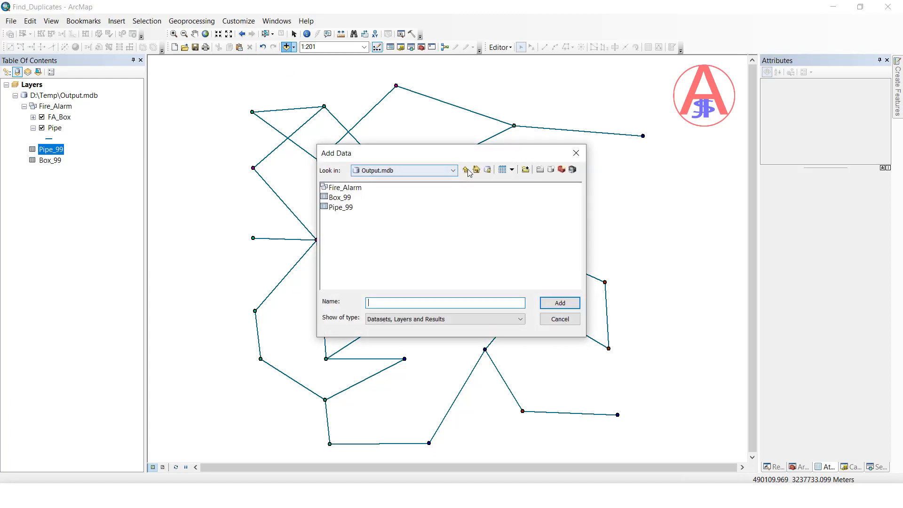
pyautogui.doubleClick(351, 188)
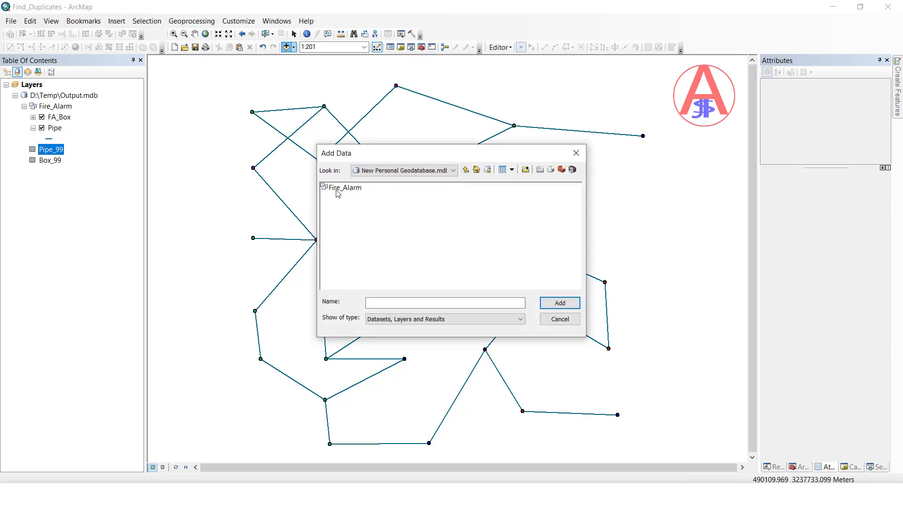
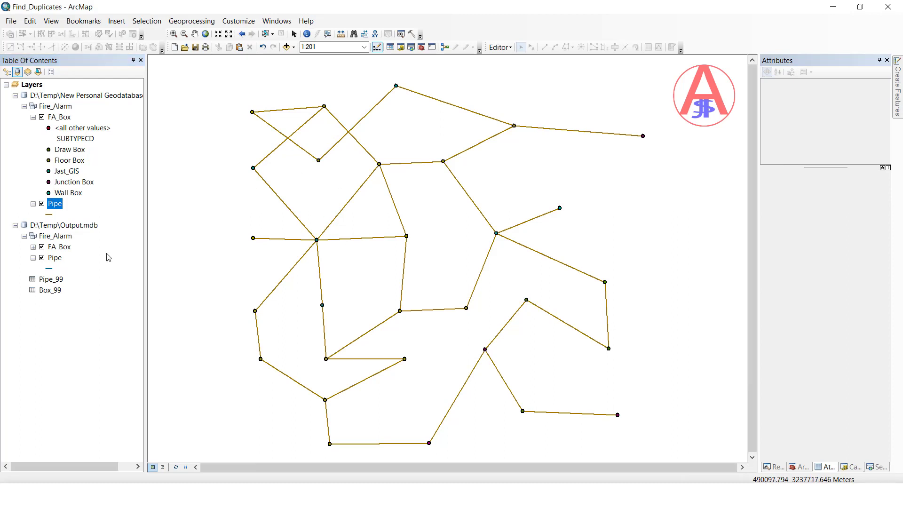
# Open the attribute tables of the Output.mdb FA_Box layer and Pipe_99, and examine the last Pipe_99 rows.
pyautogui.click(71, 250)
pyautogui.hotkey('ctrl', 't')
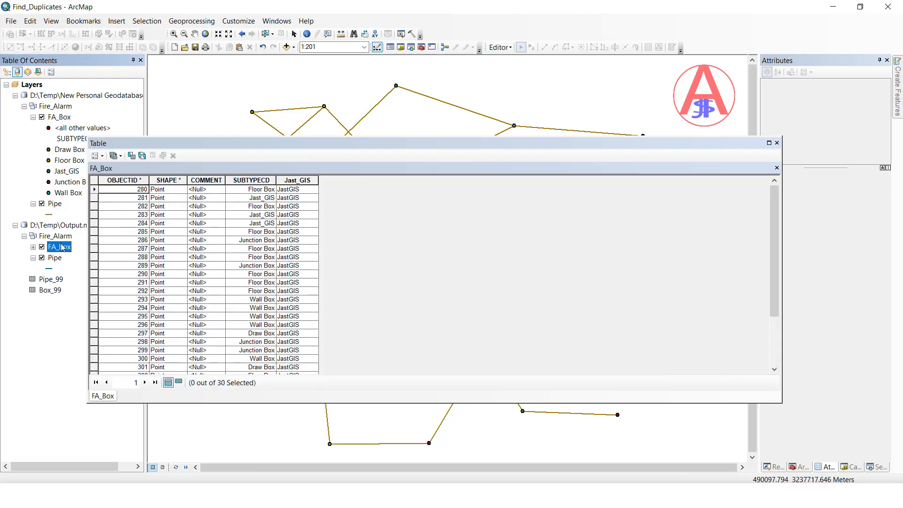
pyautogui.click(60, 281)
pyautogui.hotkey('ctrl', 't')
pyautogui.scroll(-2, 172, 332)
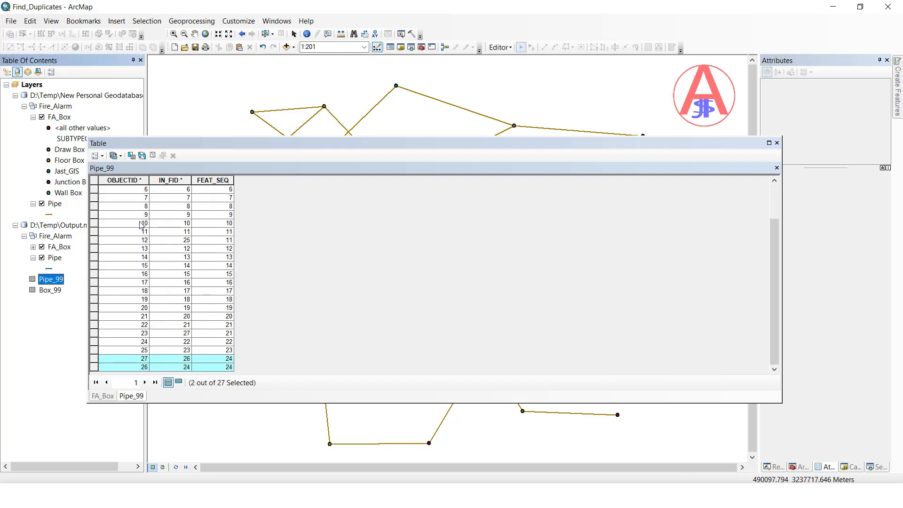
# Open the attribute table of the New Personal Geodatabase Pipe layer and compare its object IDs with IN_FID in Pipe_99.
pyautogui.click(55, 204)
pyautogui.hotkey('ctrl', 't')
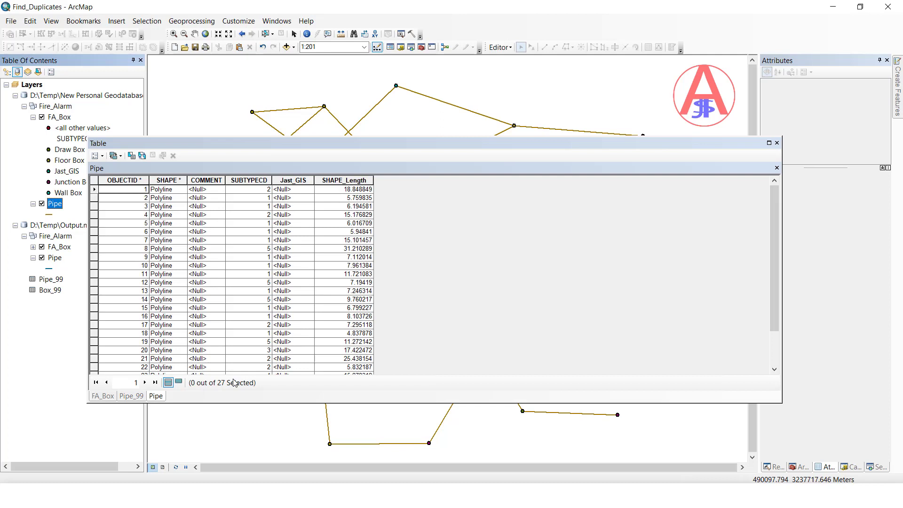
pyautogui.scroll(-2, 236, 379)
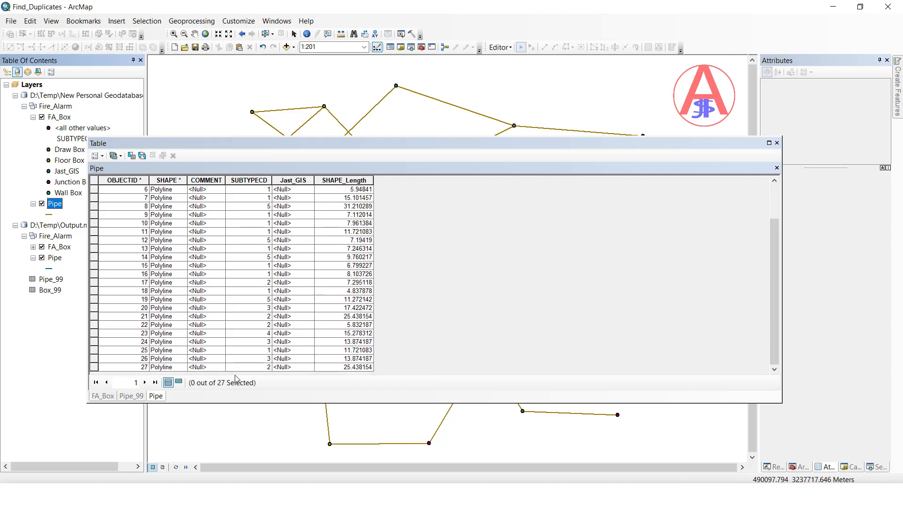
pyautogui.click(139, 396)
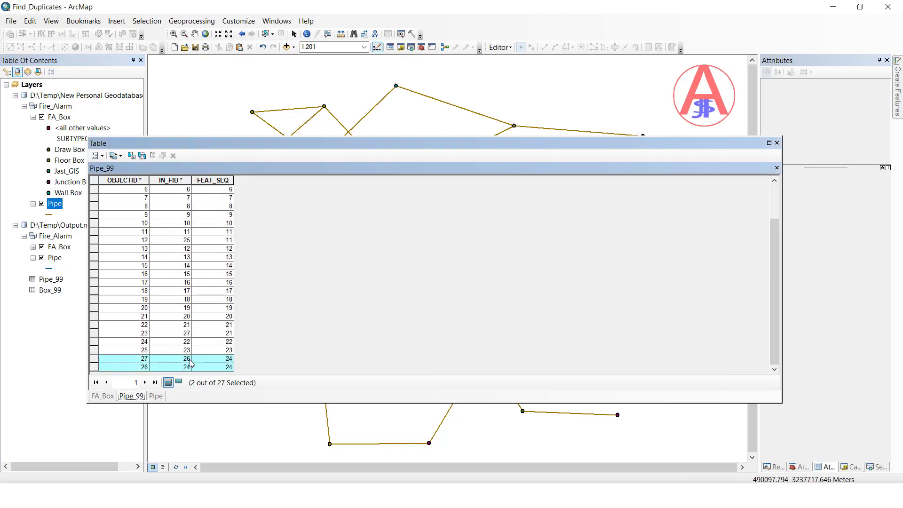
pyautogui.click(155, 397)
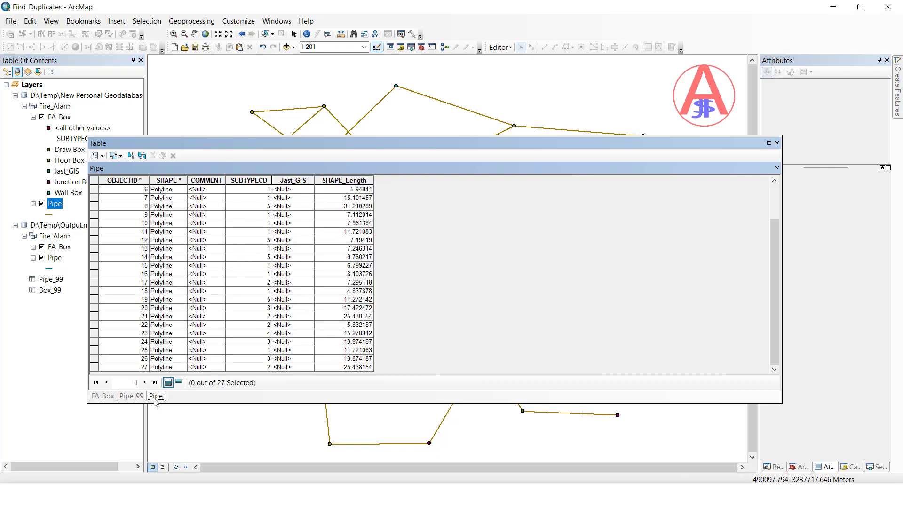
# Select the pipes with OBJECTID 24 and 26, zoom to them, and dock the table window below the map.
pyautogui.click(94, 341)
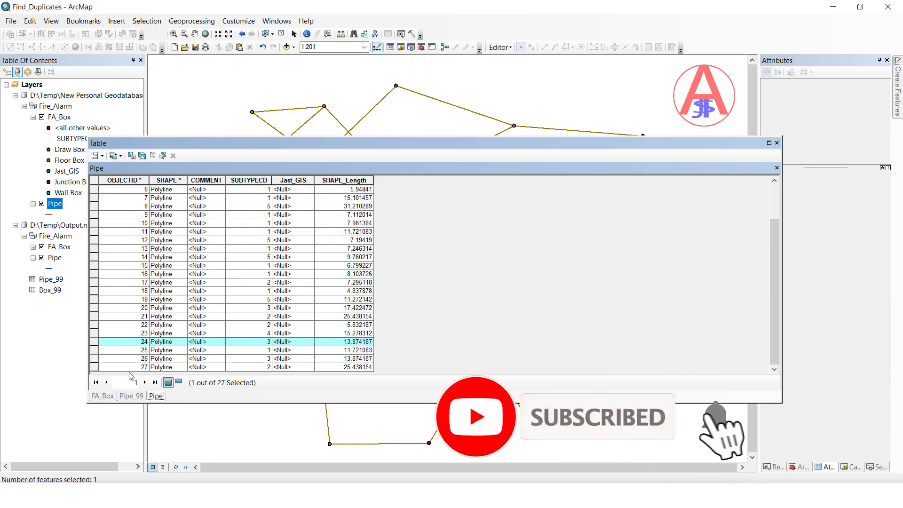
pyautogui.keyDown('ctrl'); pyautogui.click(94, 359); pyautogui.keyUp('ctrl')
pyautogui.rightClick(95, 360)
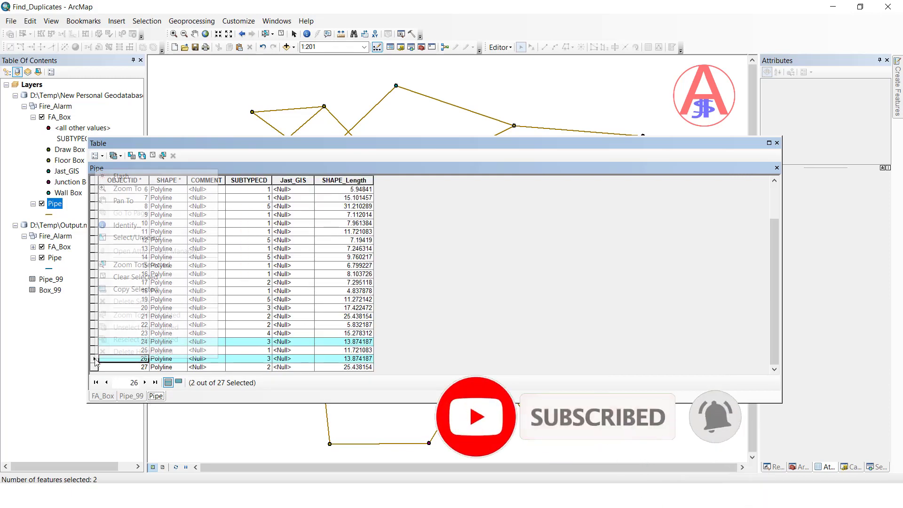
pyautogui.click(136, 265)
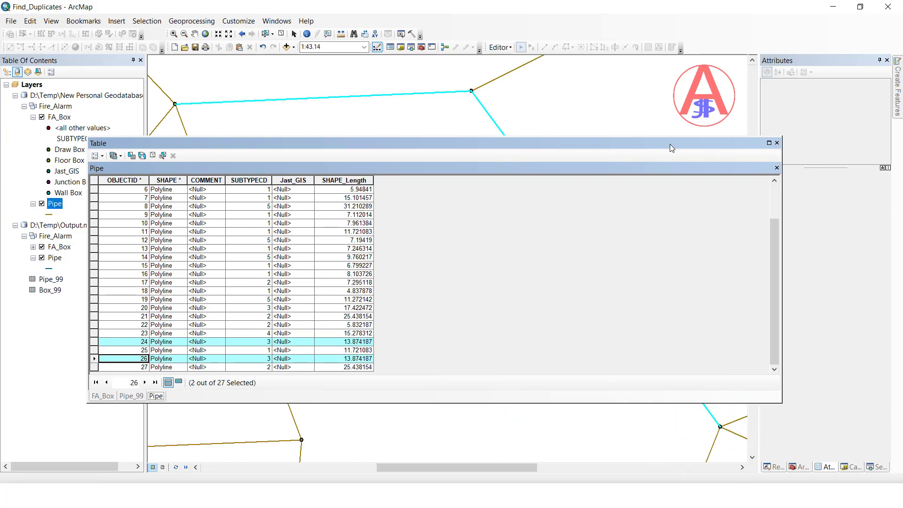
pyautogui.moveTo(670, 144); pyautogui.dragTo(447, 460)
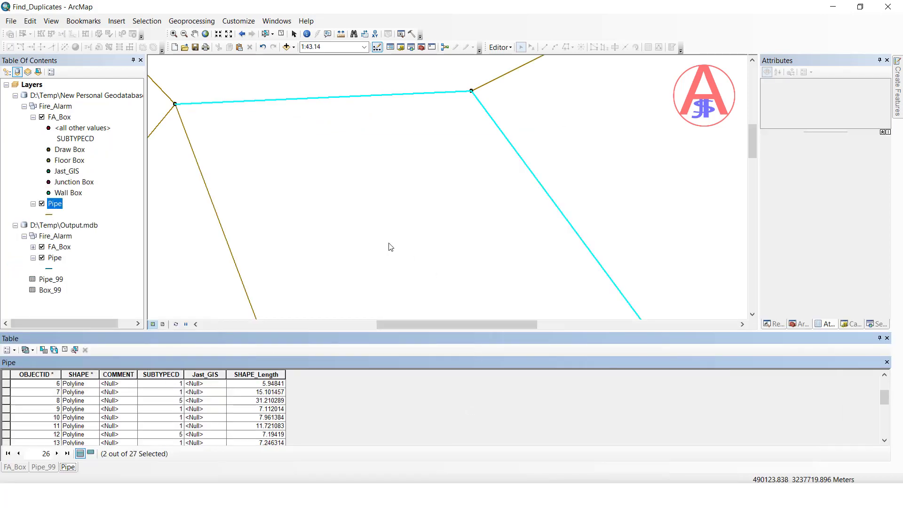
# Start an edit session on the workspace D:\Temp\New Personal Geodatabase.mdb.
pyautogui.click(500, 47)
pyautogui.click(513, 65)
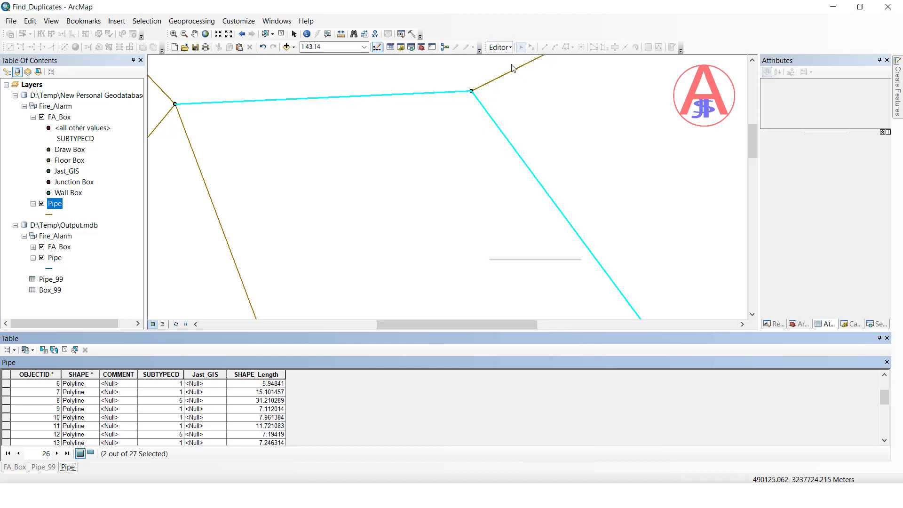
pyautogui.click(386, 309)
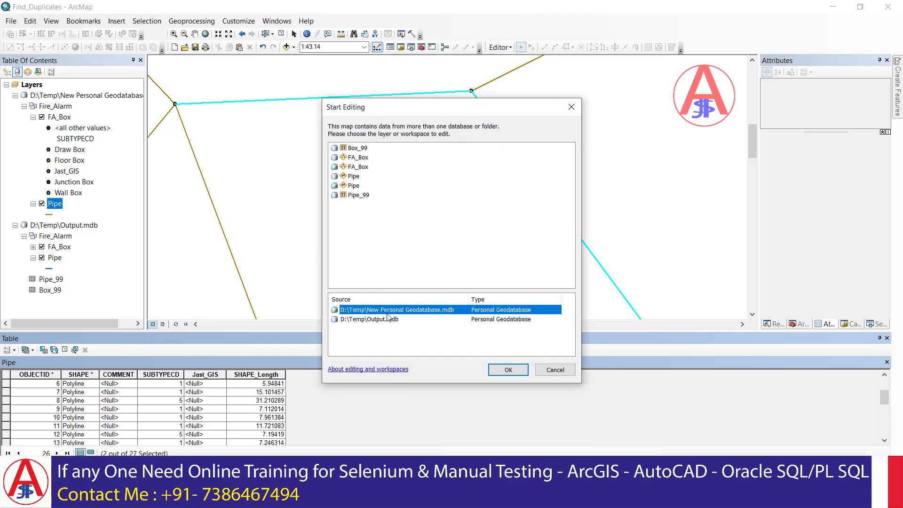
pyautogui.click(508, 370)
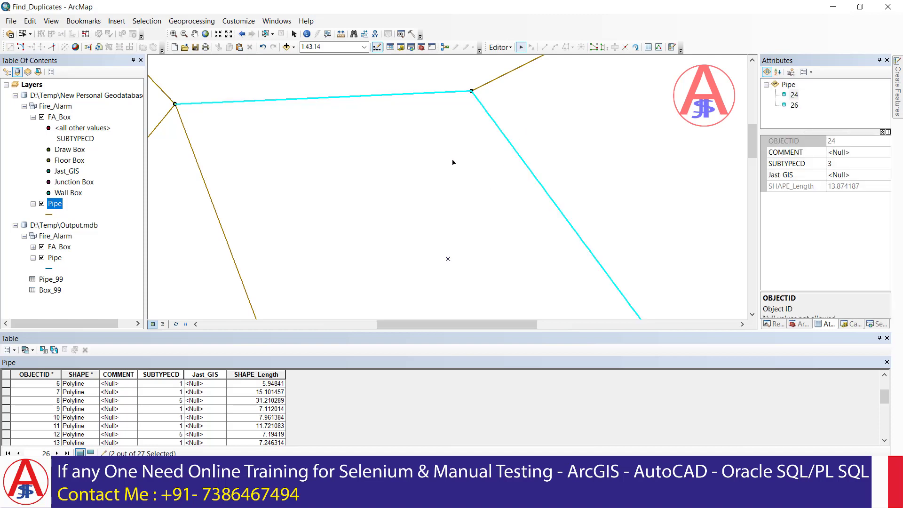
# Pick pipe 24 in the list of selected feature attributes to locate it on the map.
pyautogui.click(440, 118)
pyautogui.click(471, 90)
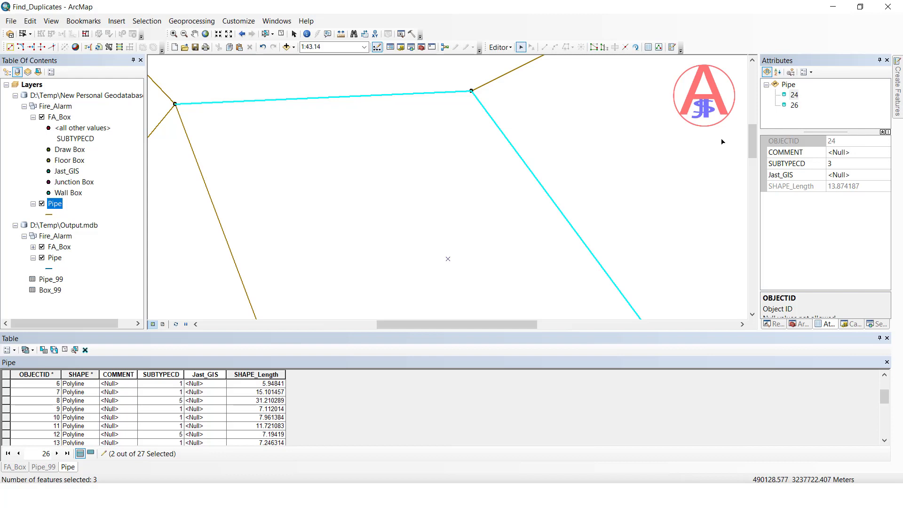
pyautogui.click(795, 95)
pyautogui.click(793, 95)
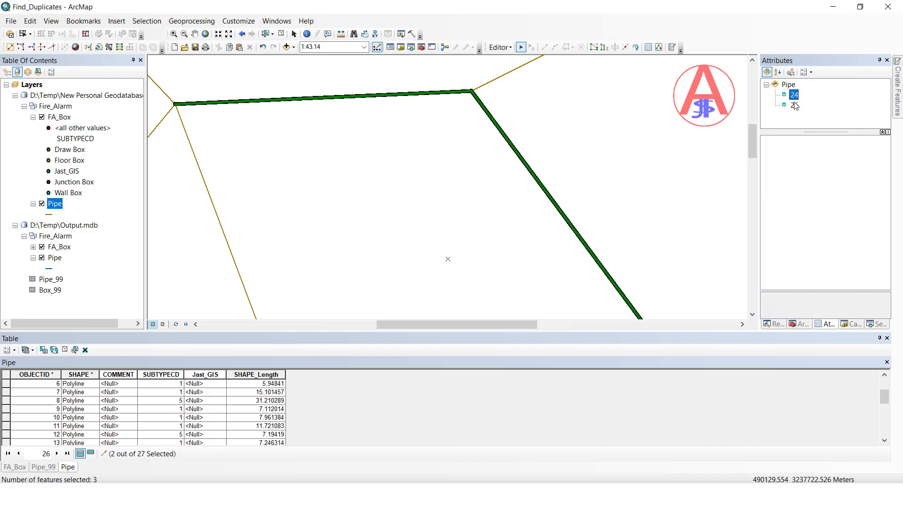
# Locate selected pipe 26 on the map, and select the Pipe_99 records with IN_FID 21 and 27.
pyautogui.click(794, 106)
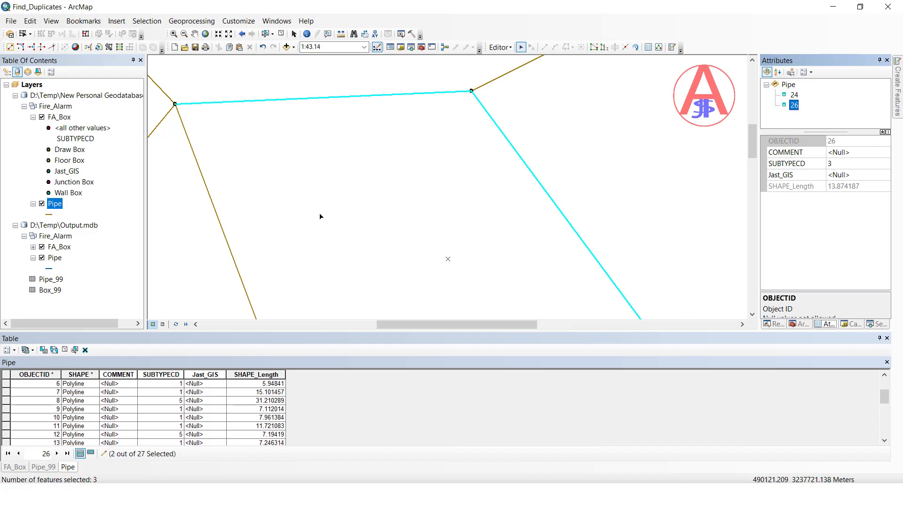
pyautogui.click(66, 225)
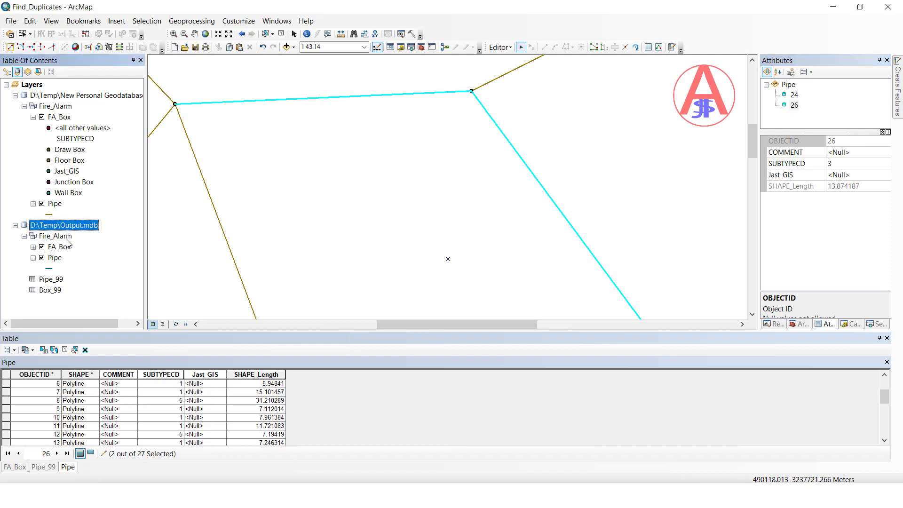
pyautogui.click(51, 280)
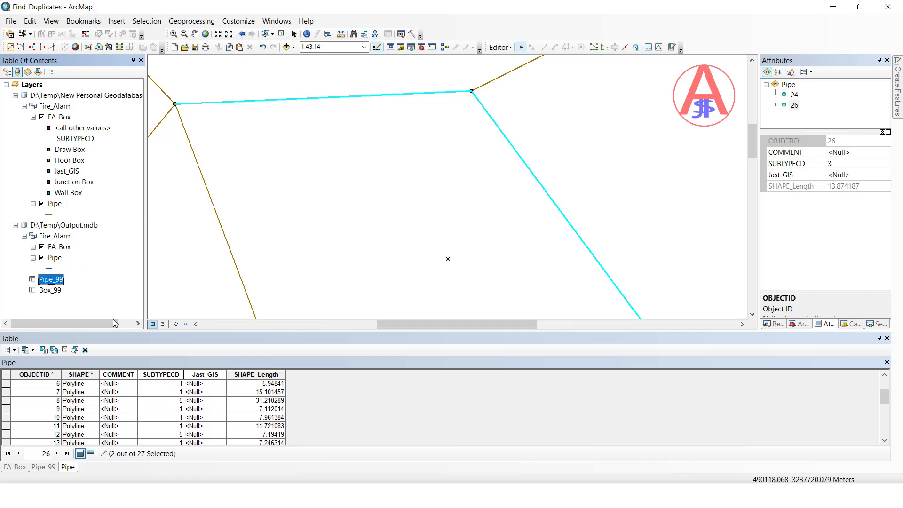
pyautogui.click(43, 467)
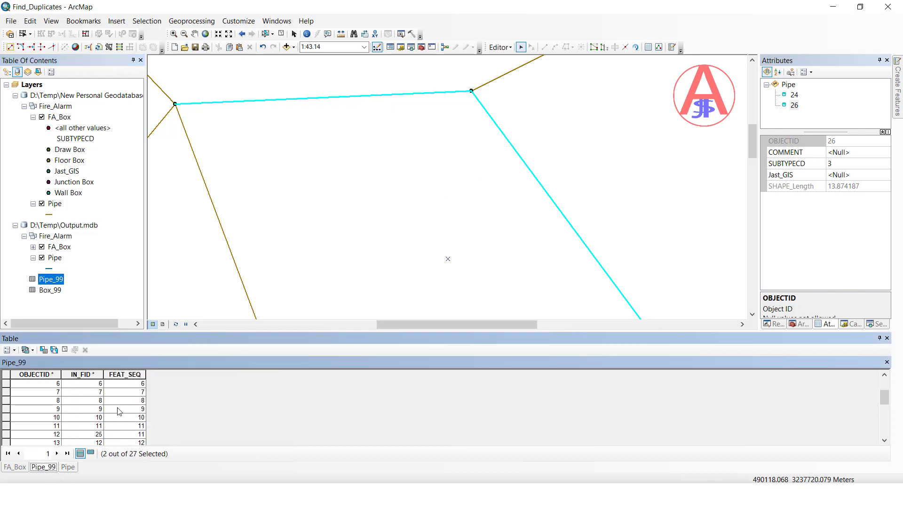
pyautogui.scroll(-7, 118, 410)
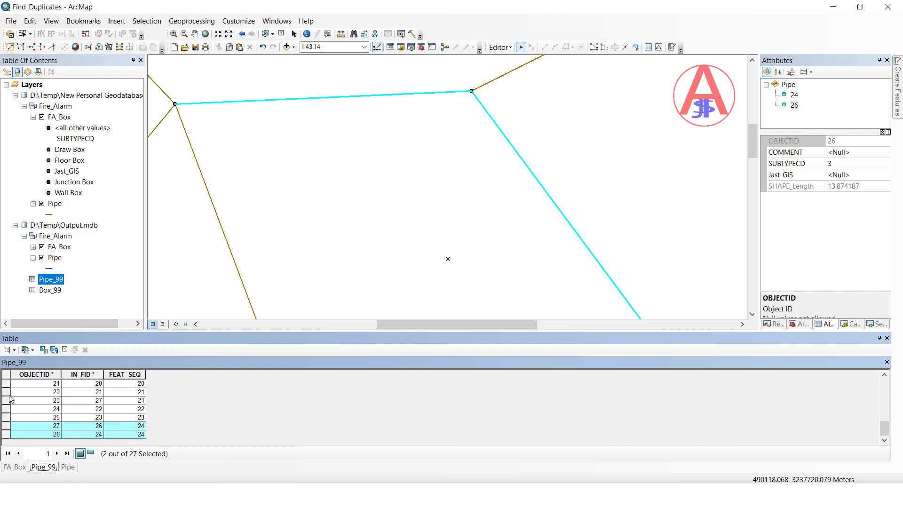
pyautogui.moveTo(8, 394); pyautogui.dragTo(9, 403)
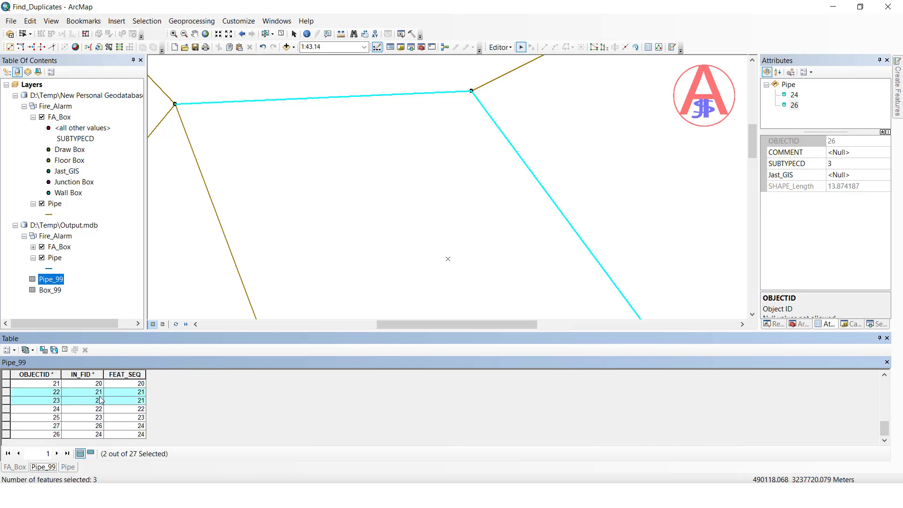
# Select the pipes with OBJECTID 21 and 25 in the source Pipe table, zoom to them, and clear the selection.
pyautogui.click(68, 467)
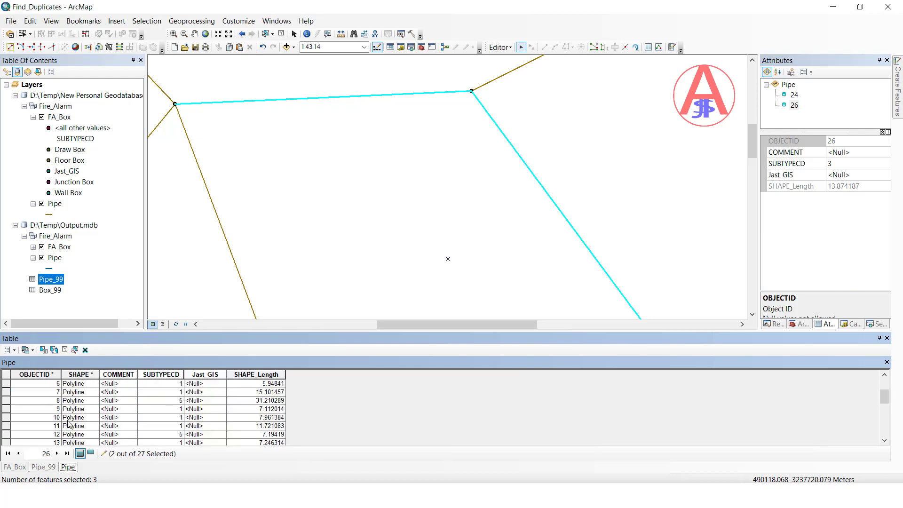
pyautogui.scroll(-3, 68, 423)
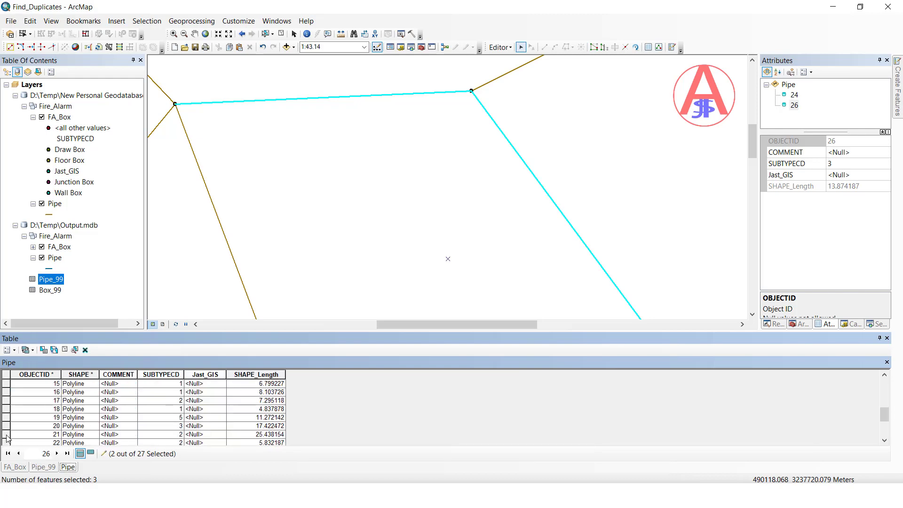
pyautogui.click(7, 436)
pyautogui.scroll(-2, 10, 437)
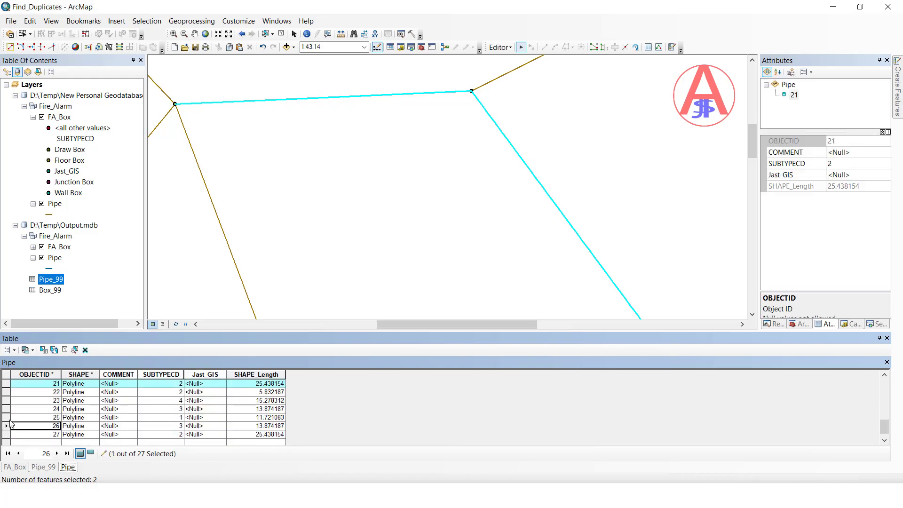
pyautogui.keyDown('ctrl'); pyautogui.click(6, 417); pyautogui.keyUp('ctrl')
pyautogui.rightClick(7, 418)
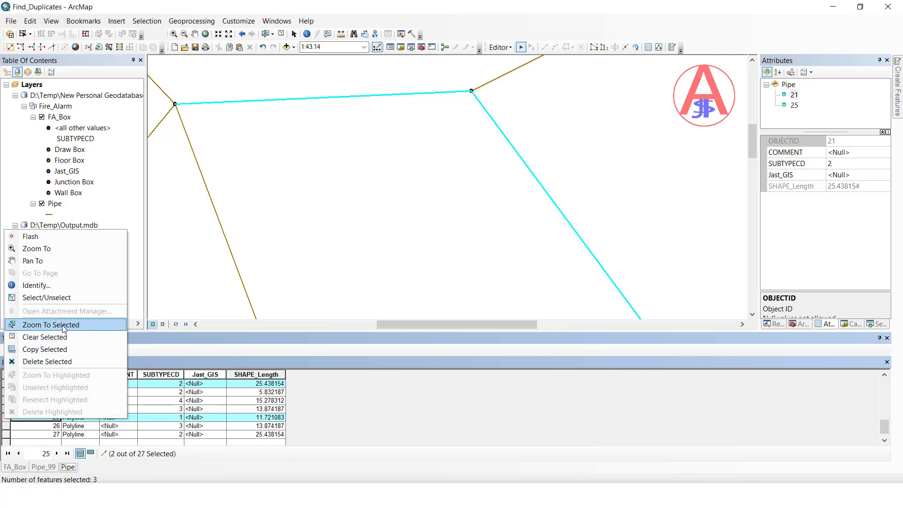
pyautogui.click(64, 325)
pyautogui.click(524, 174)
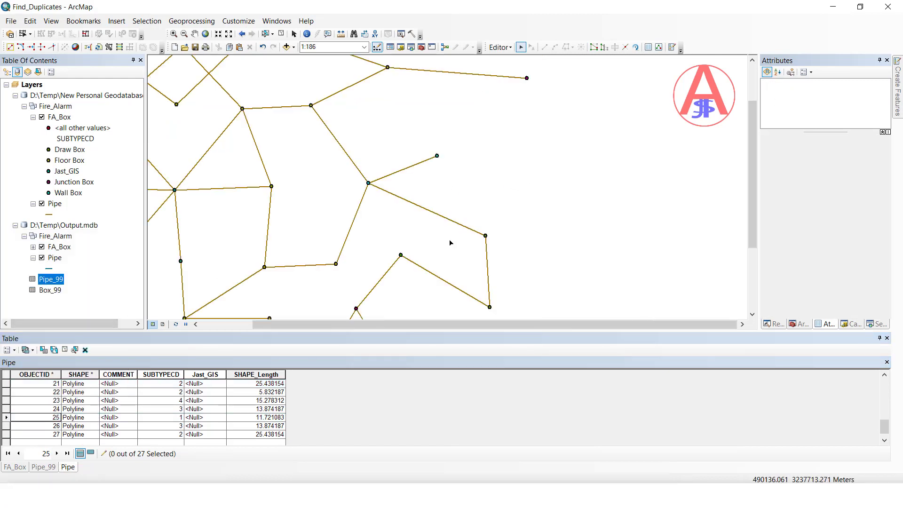
# Select the overlapping pipes 21 and 27 on the map, locate each one, and delete pipe 21.
pyautogui.click(463, 230)
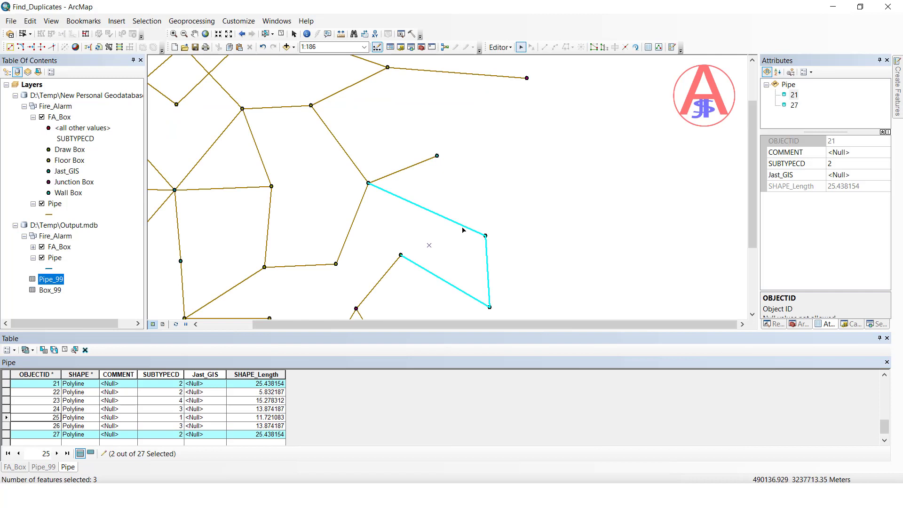
pyautogui.click(795, 105)
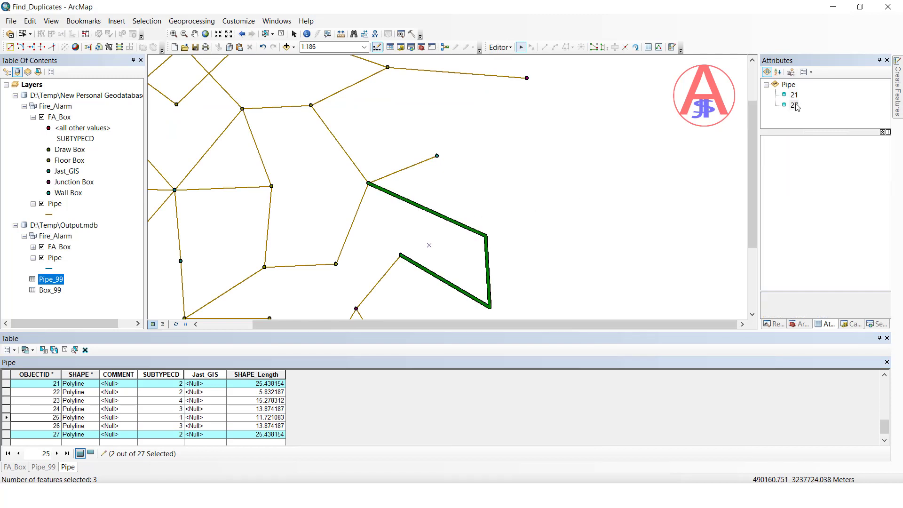
pyautogui.click(794, 96)
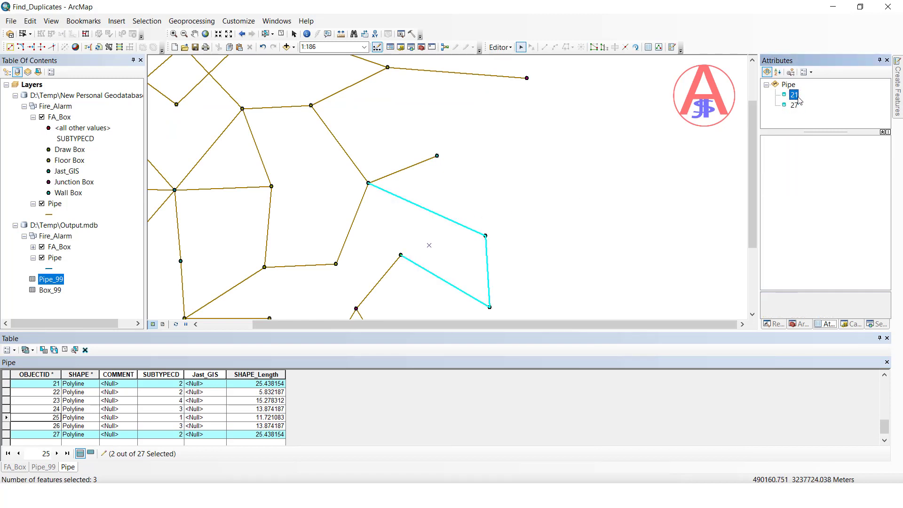
pyautogui.rightClick(795, 99)
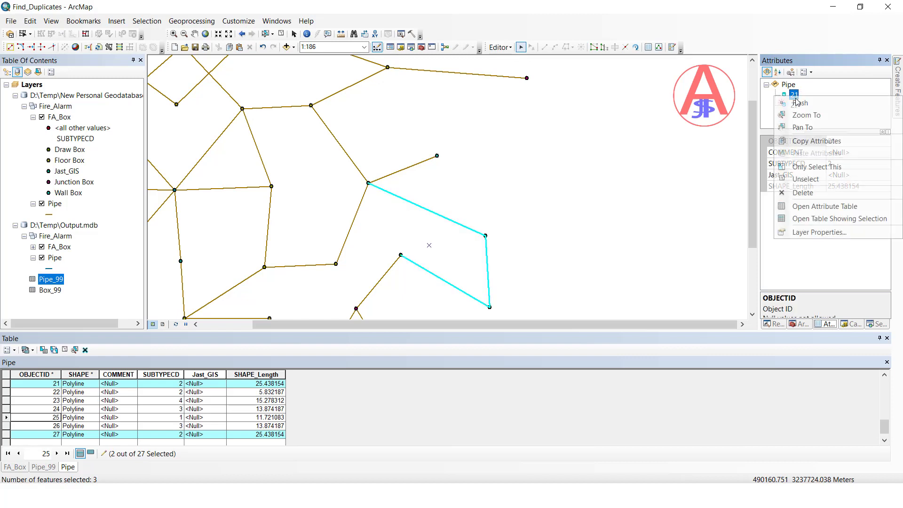
pyautogui.click(797, 193)
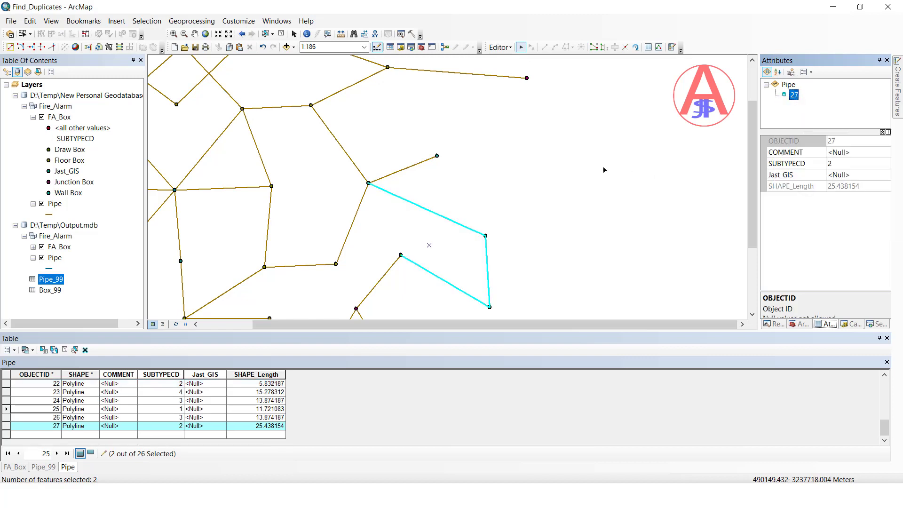
pyautogui.click(65, 226)
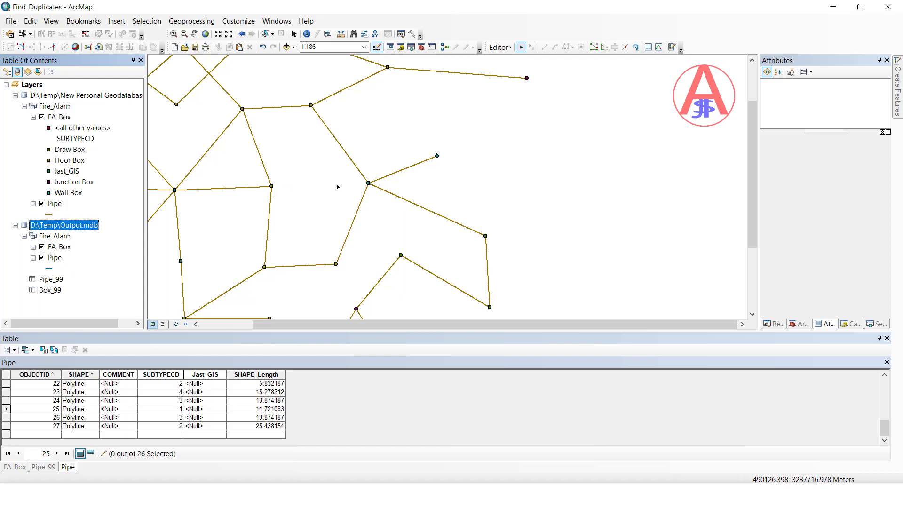
pyautogui.press('F2')
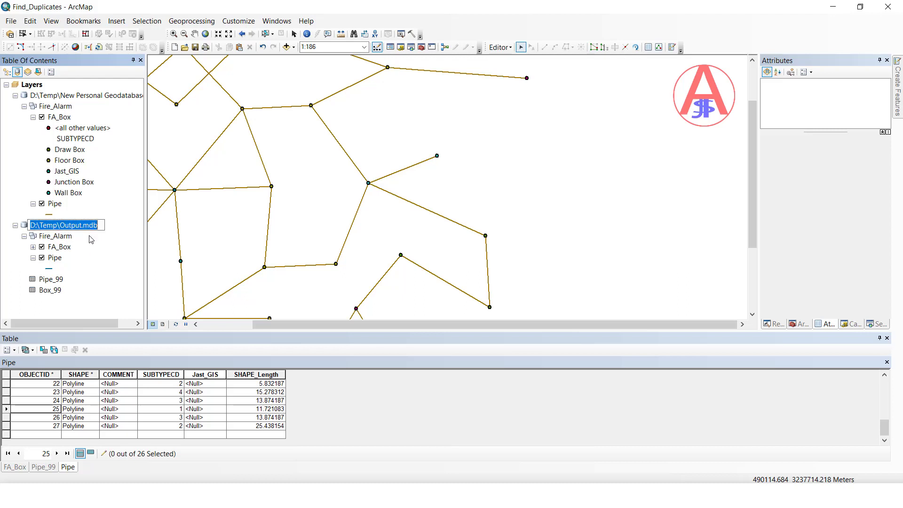
pyautogui.press('Escape')
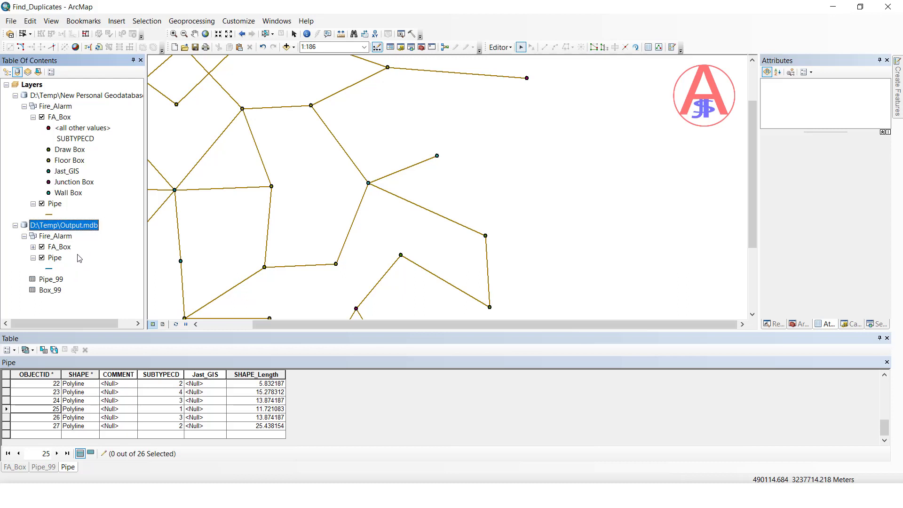
# Go over the Pipe_99 and Box_99 output tables in the layer list and display the records of Pipe_99.
pyautogui.click(55, 278)
pyautogui.press('Down')
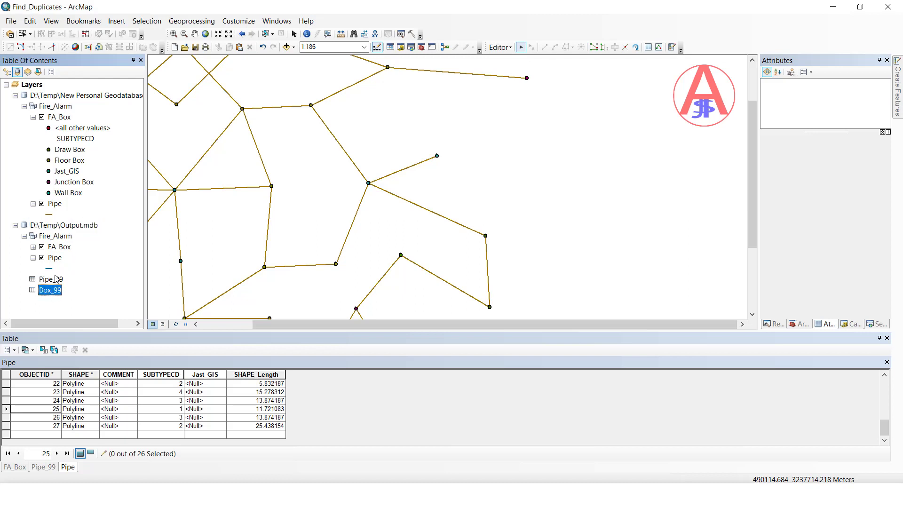
pyautogui.press('Up')
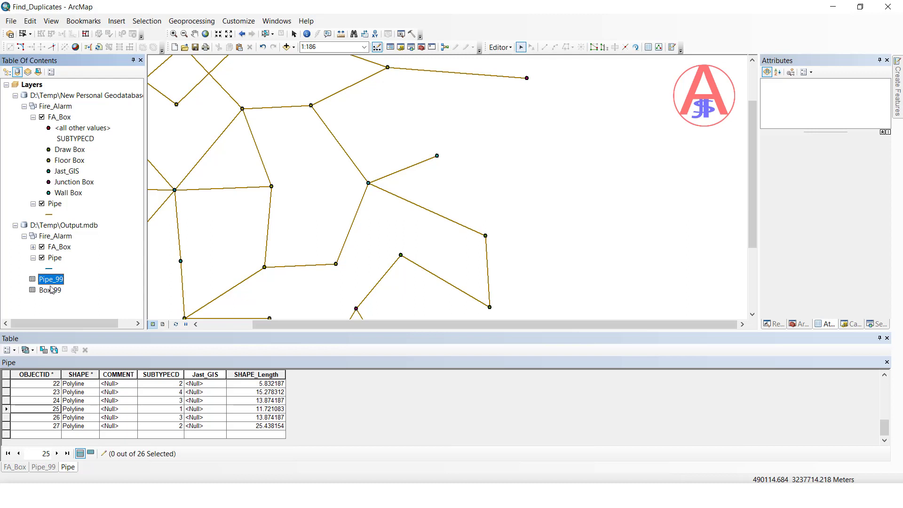
pyautogui.press('Down')
pyautogui.scroll(4, 197, 419)
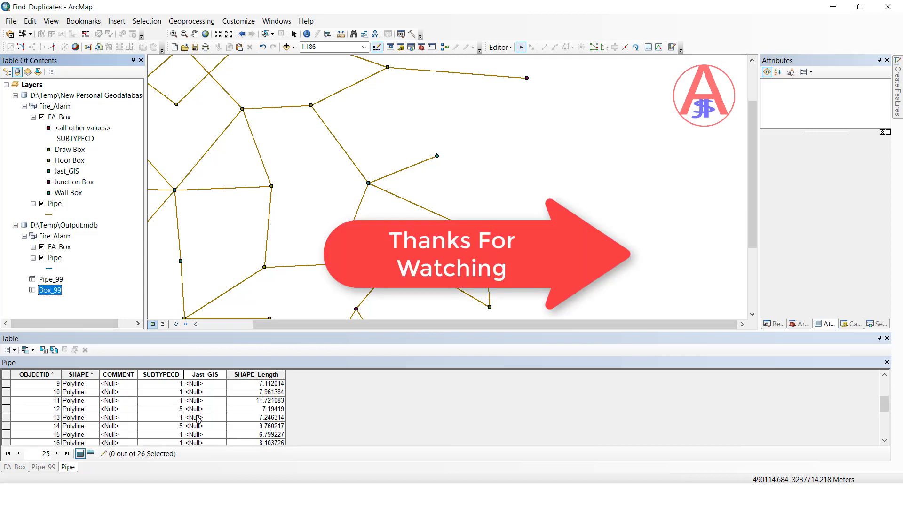
pyautogui.click(43, 467)
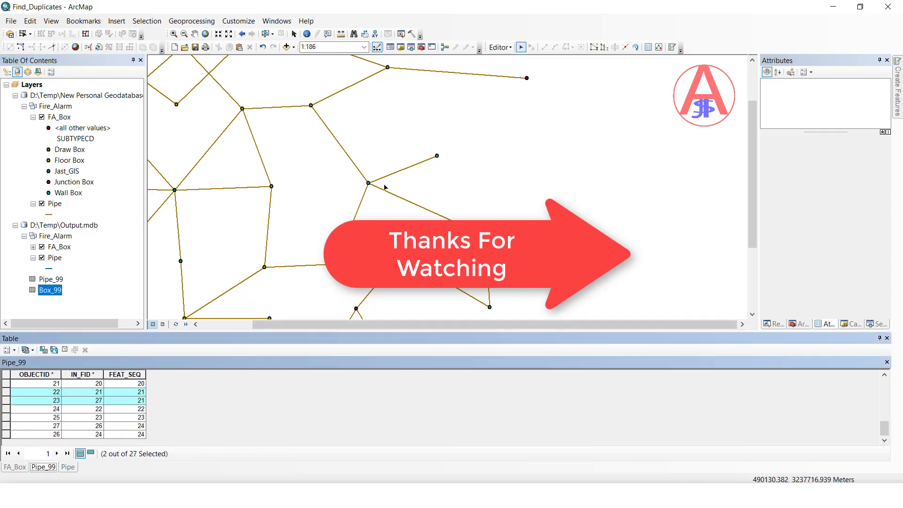